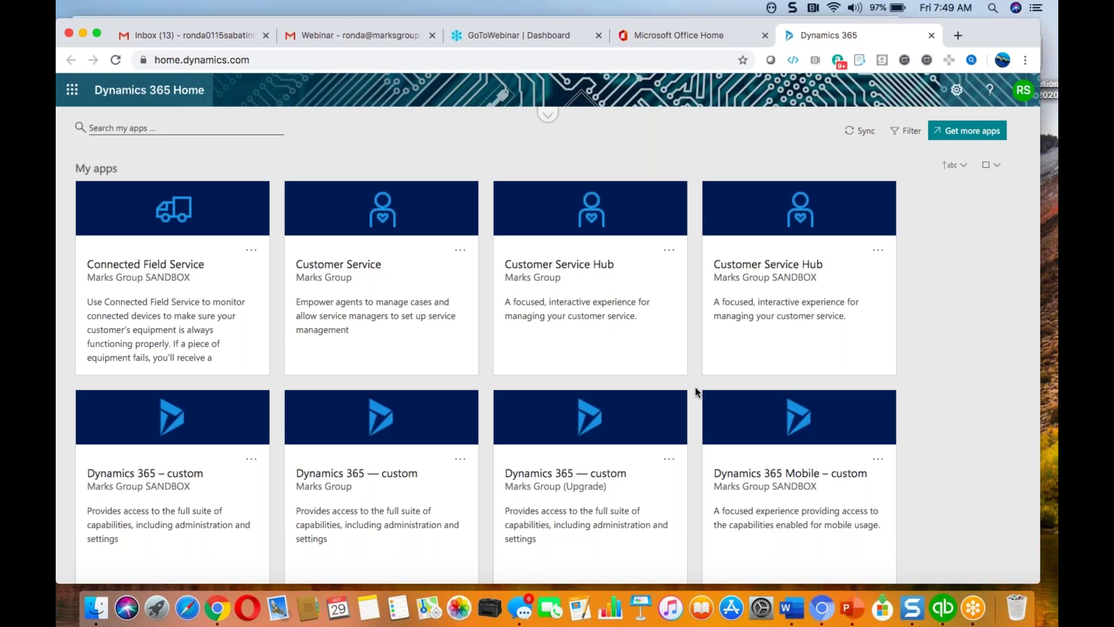
- Pin the Marks Group Sales Hub app to the home page and open it from the pinned apps
scroll(696, 393, "down", 6)
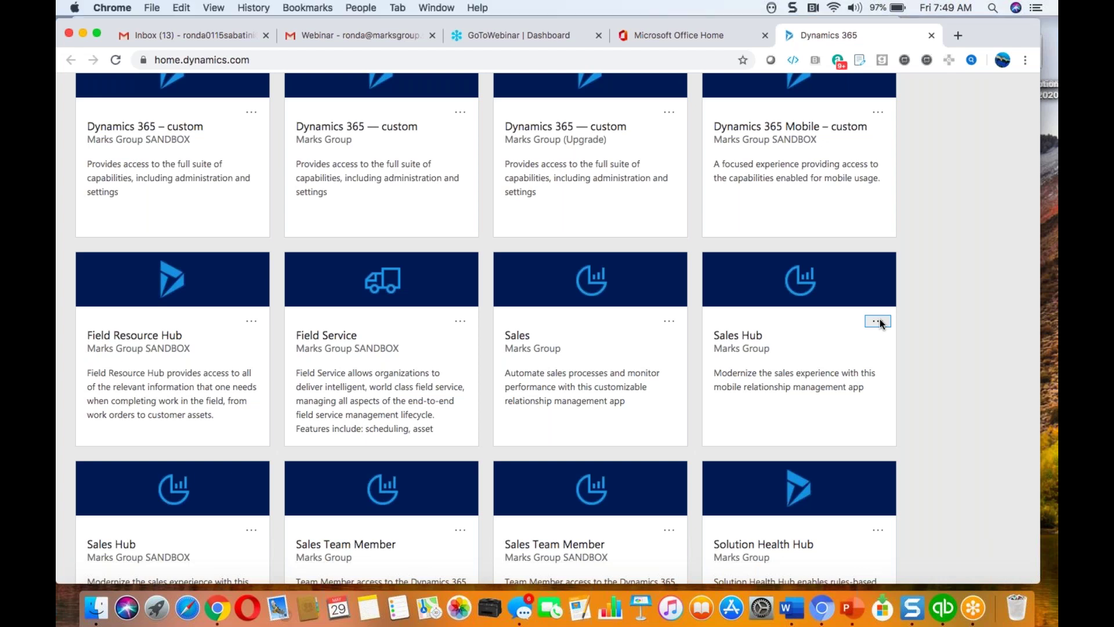
left_click(878, 320)
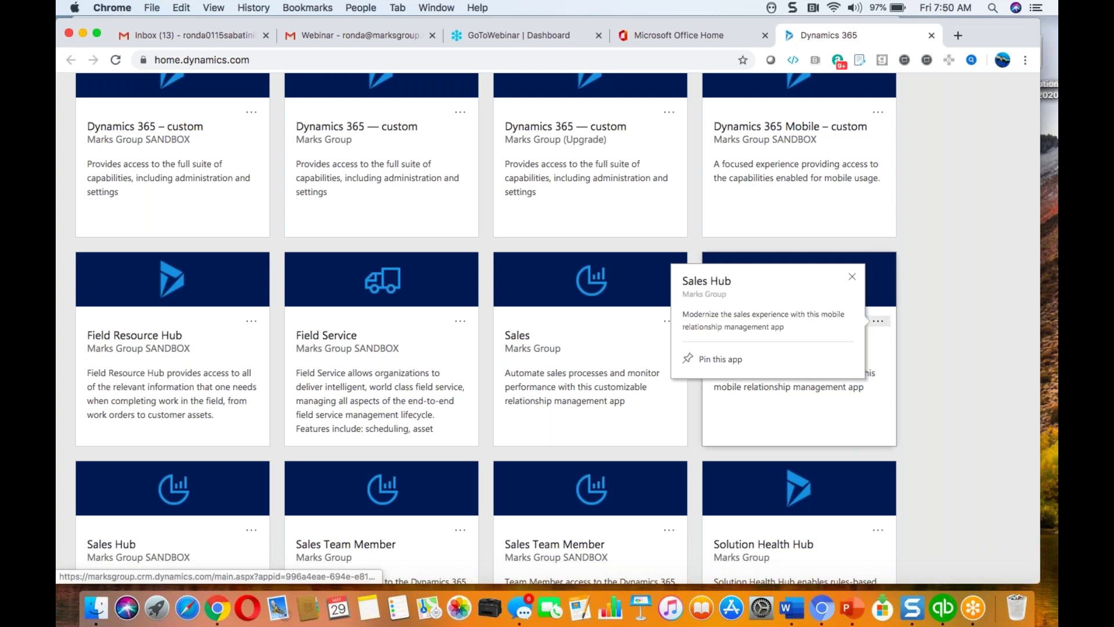
left_click(730, 361)
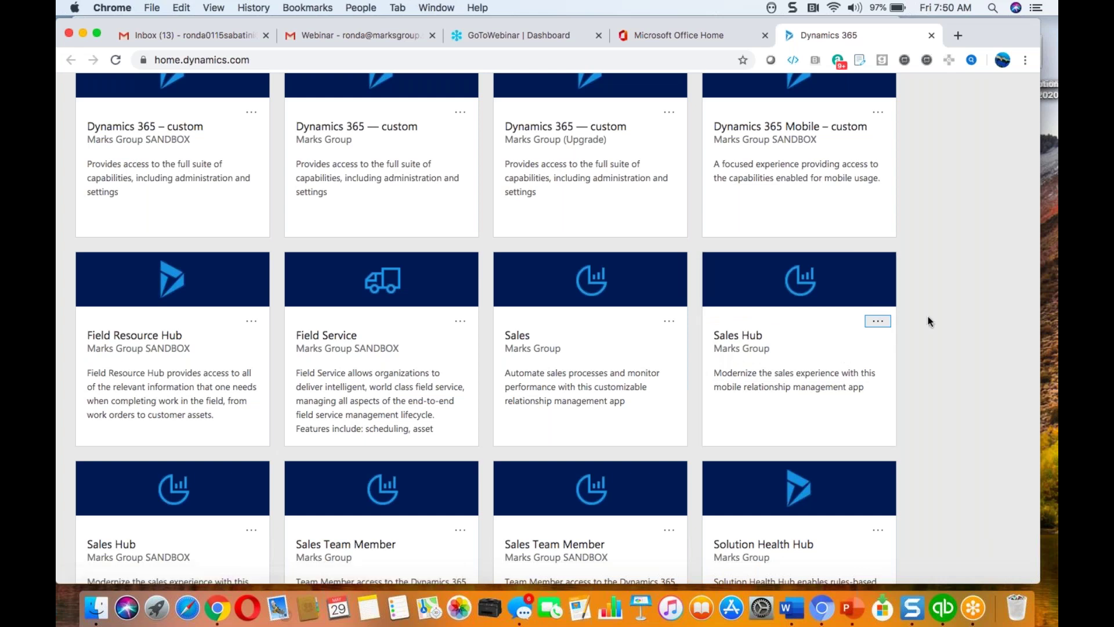
scroll(901, 307, "up", 8)
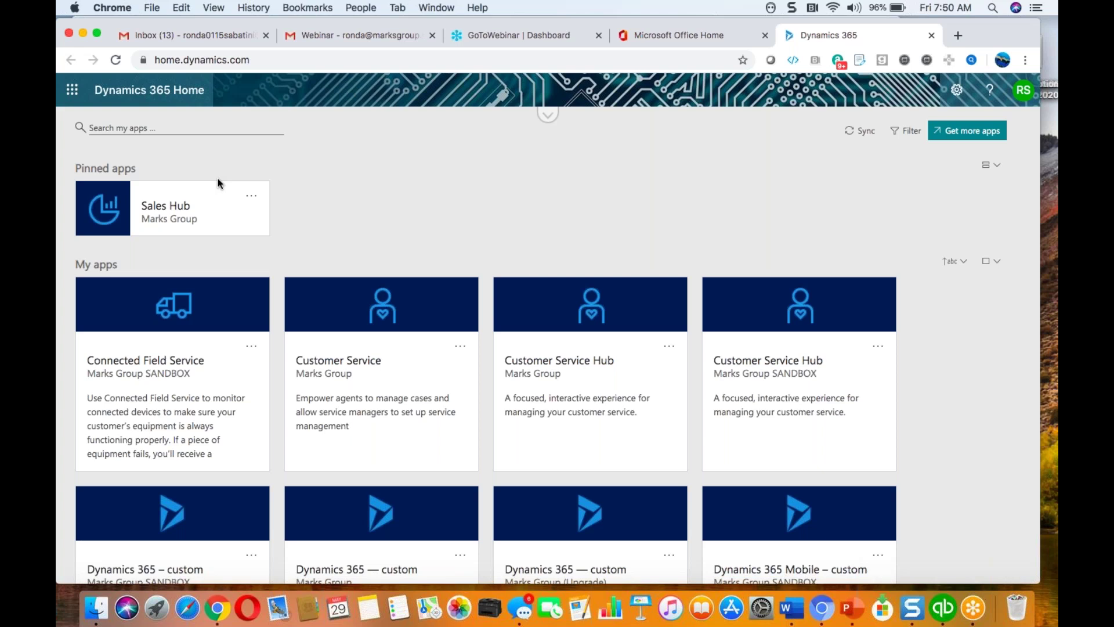
left_click(203, 216)
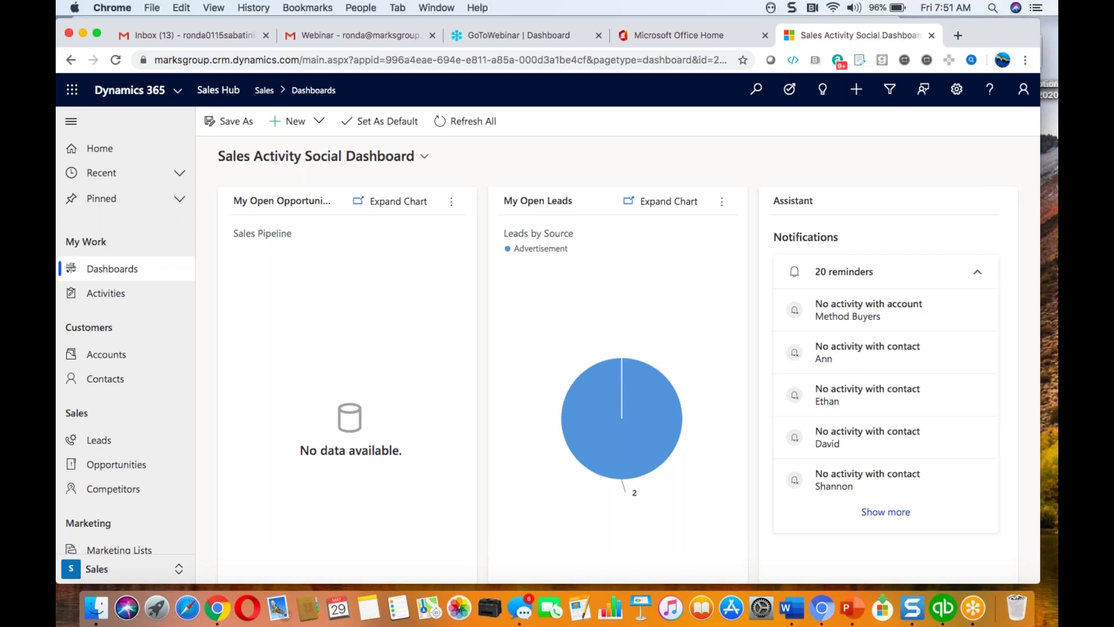
- Examine the list of recent items and the list of pinned items in the Sales Hub navigation
left_click(180, 175)
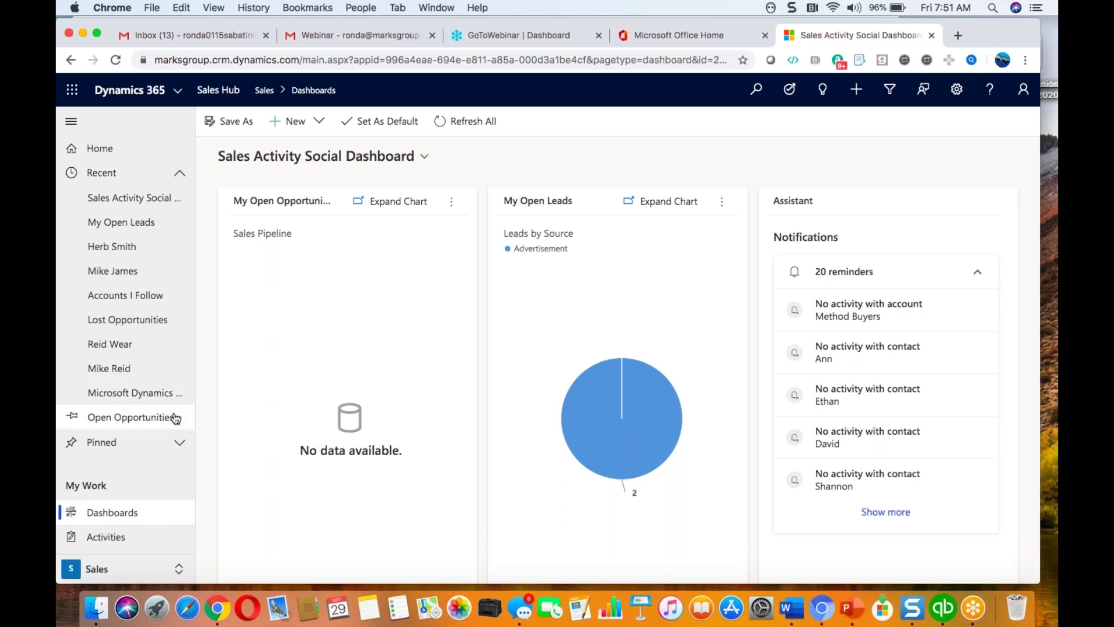
left_click(181, 174)
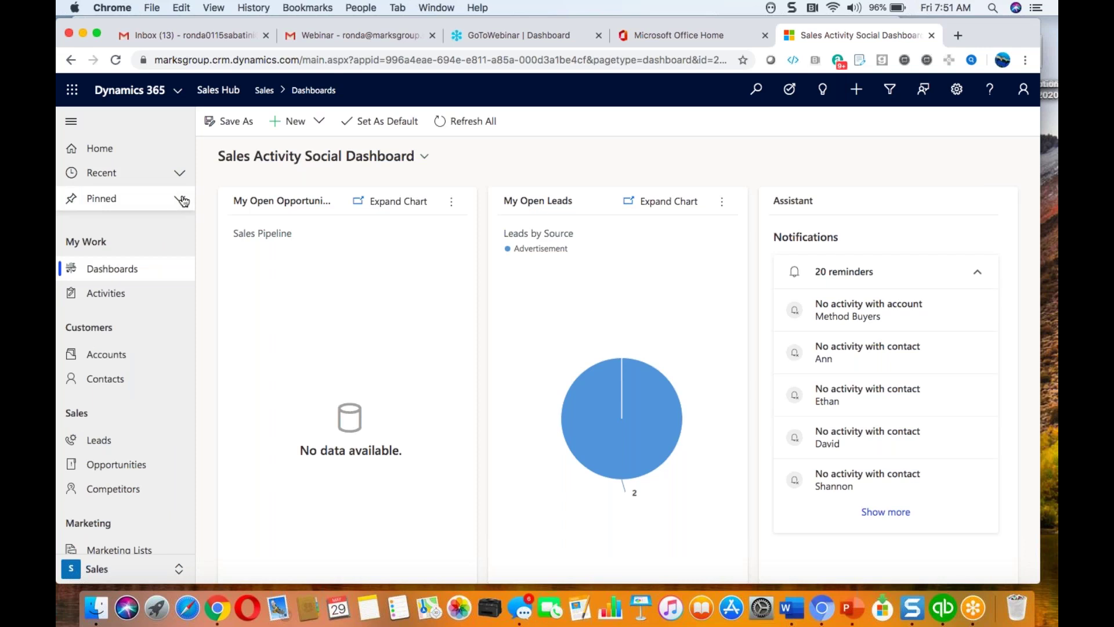
left_click(181, 200)
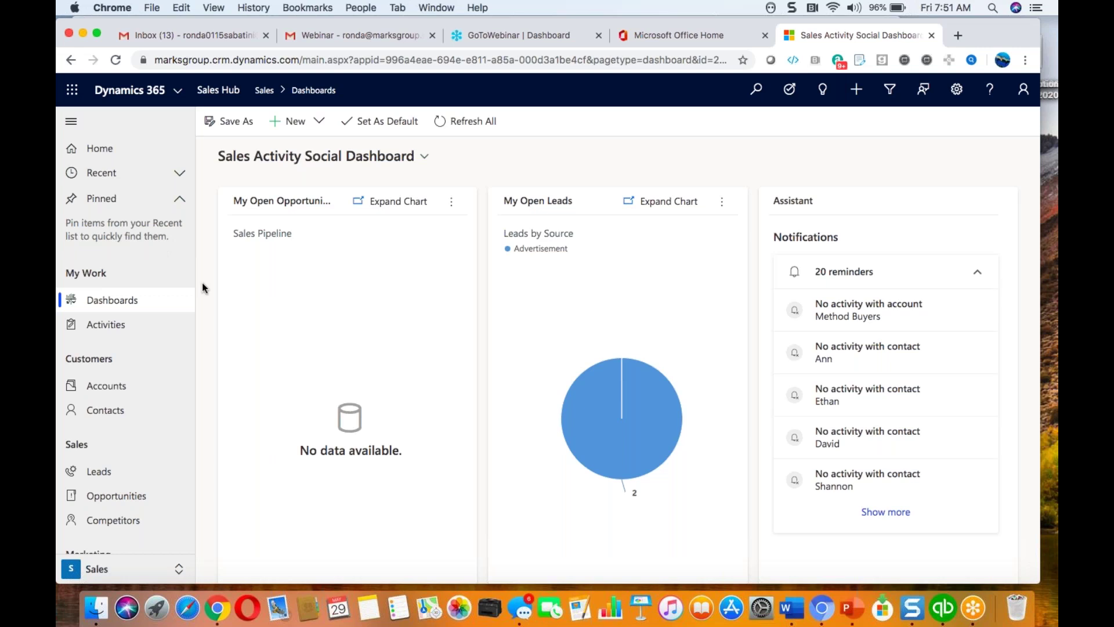
- Open the 123Incense account from the Accounts list, and switch that list to the My Active Accounts view
left_click(112, 392)
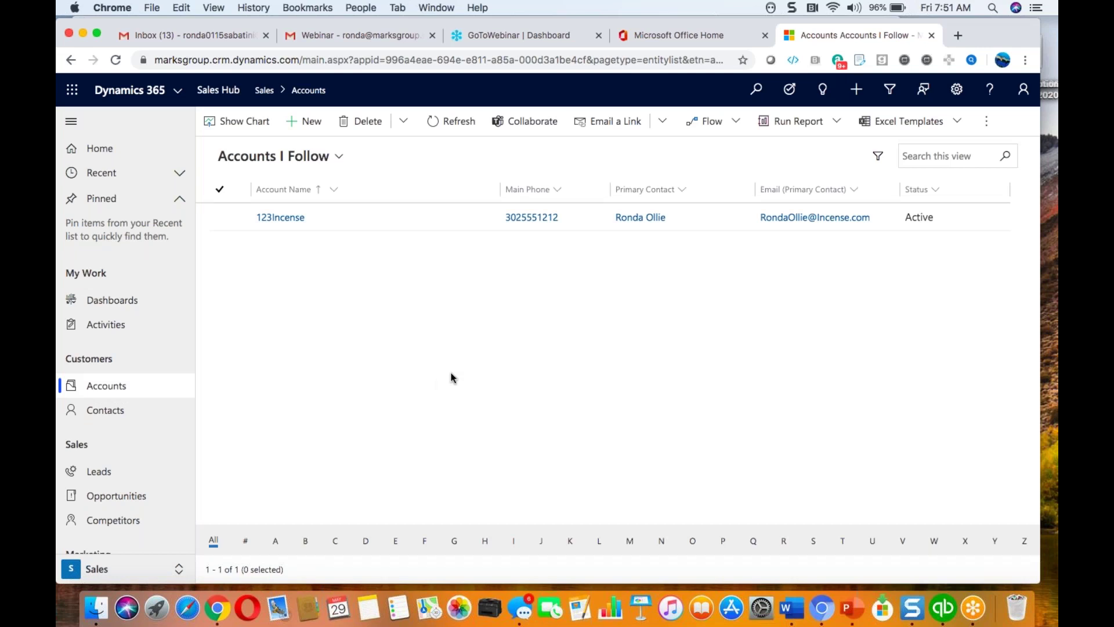
left_click(293, 221)
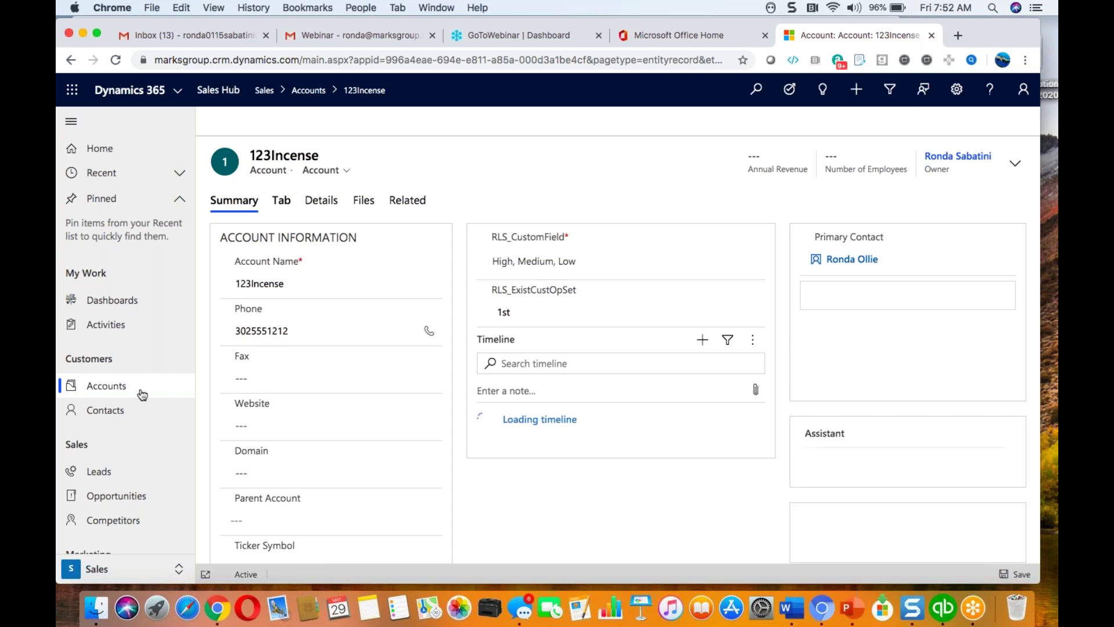
left_click(117, 392)
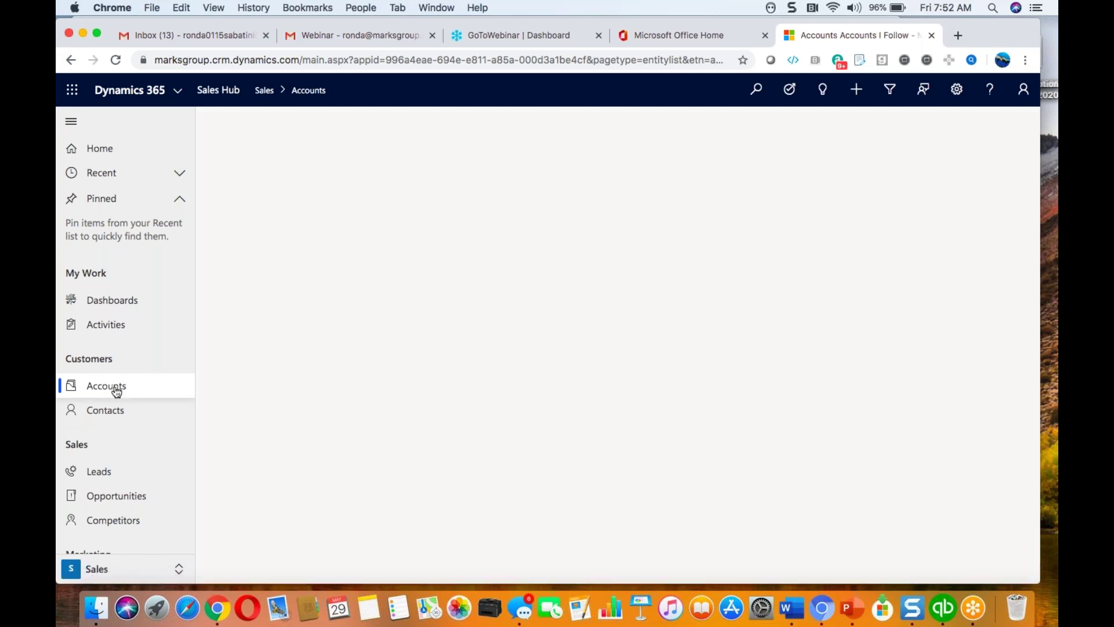
left_click(341, 157)
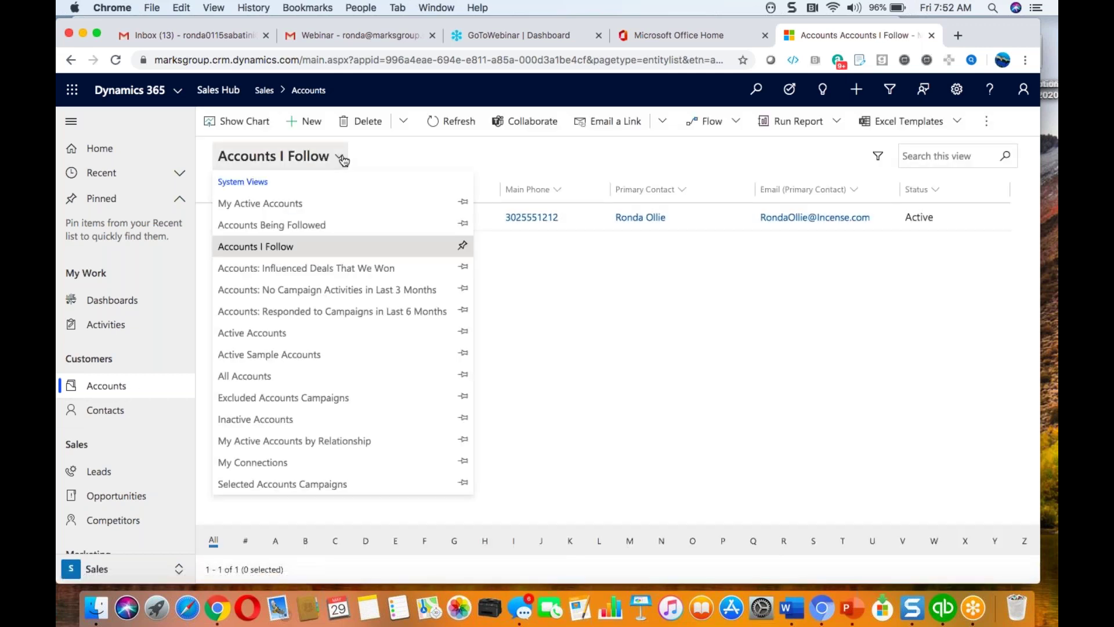
left_click(292, 203)
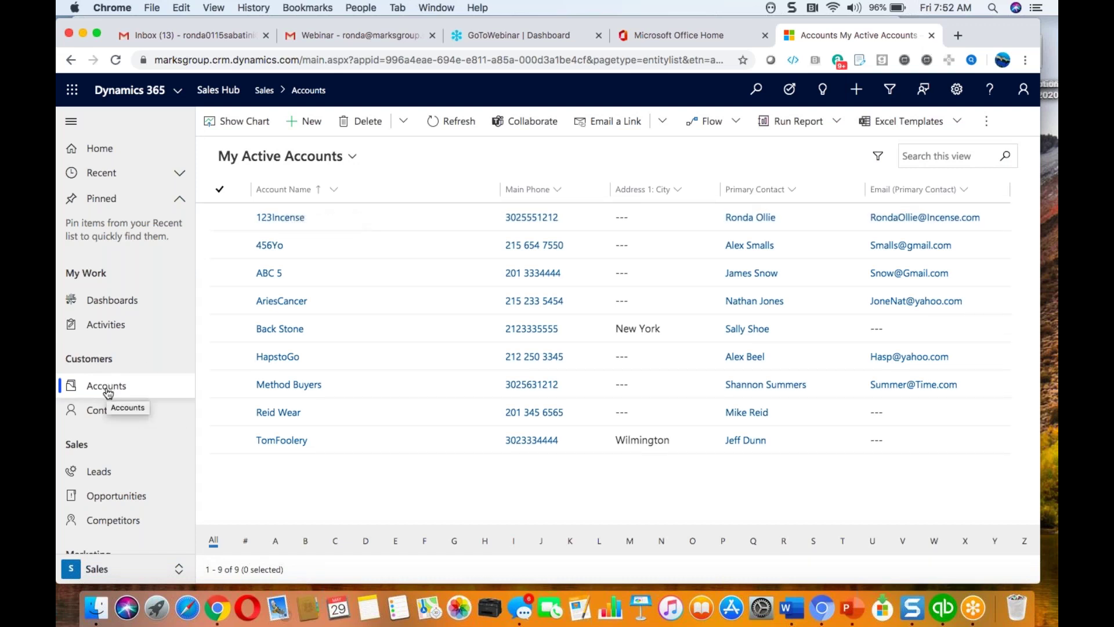
- Pin the My Active Accounts view from the recent items, and remove it again from the pinned items
left_click(180, 174)
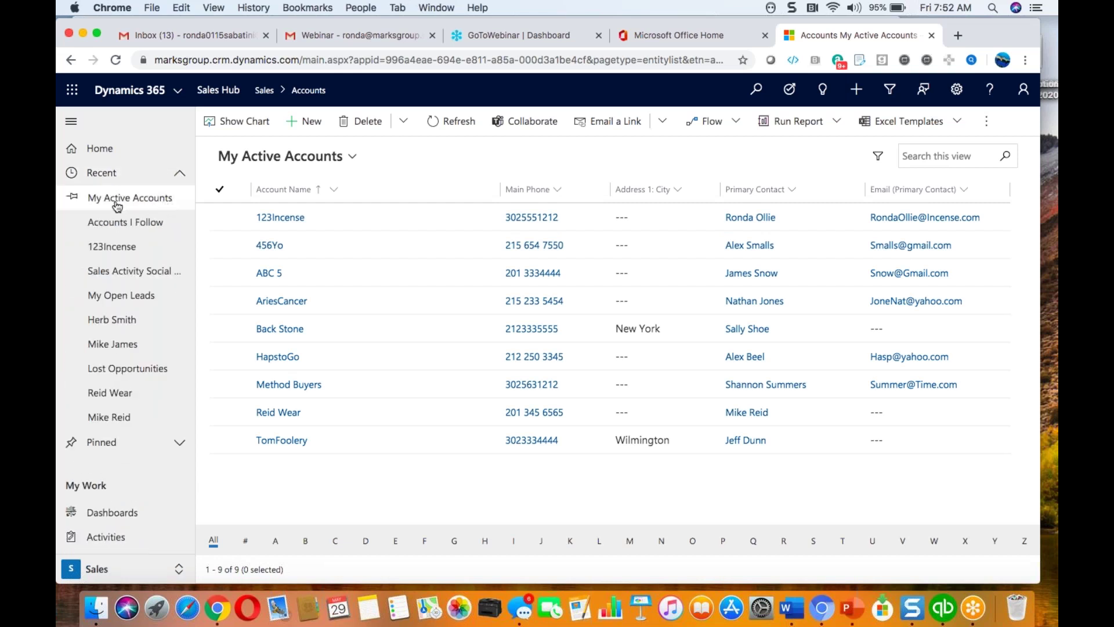
left_click(72, 196)
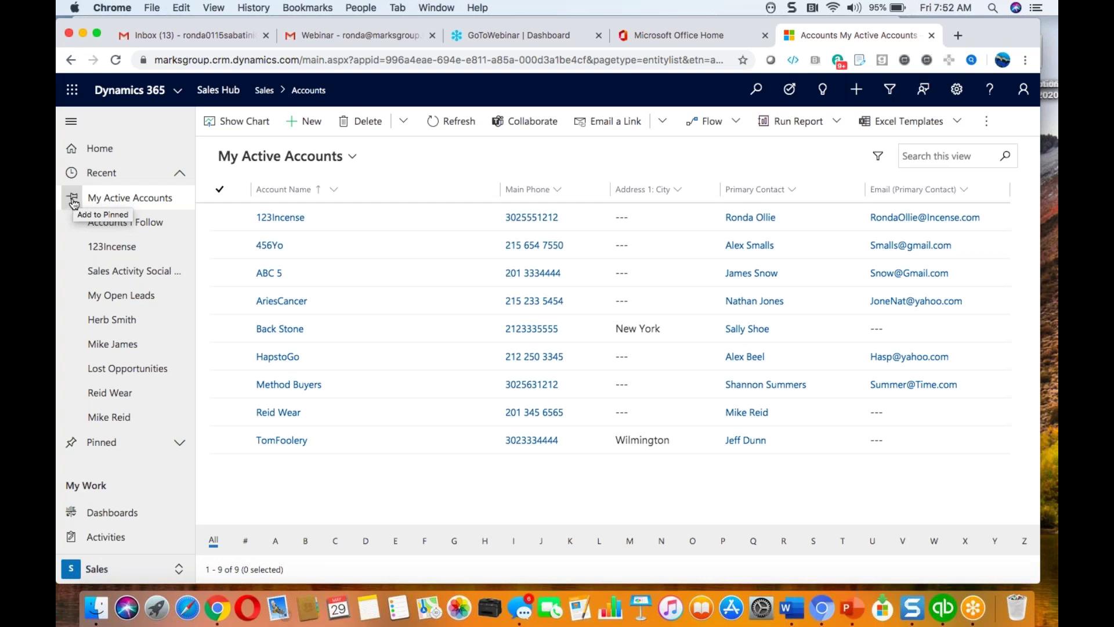
left_click(73, 200)
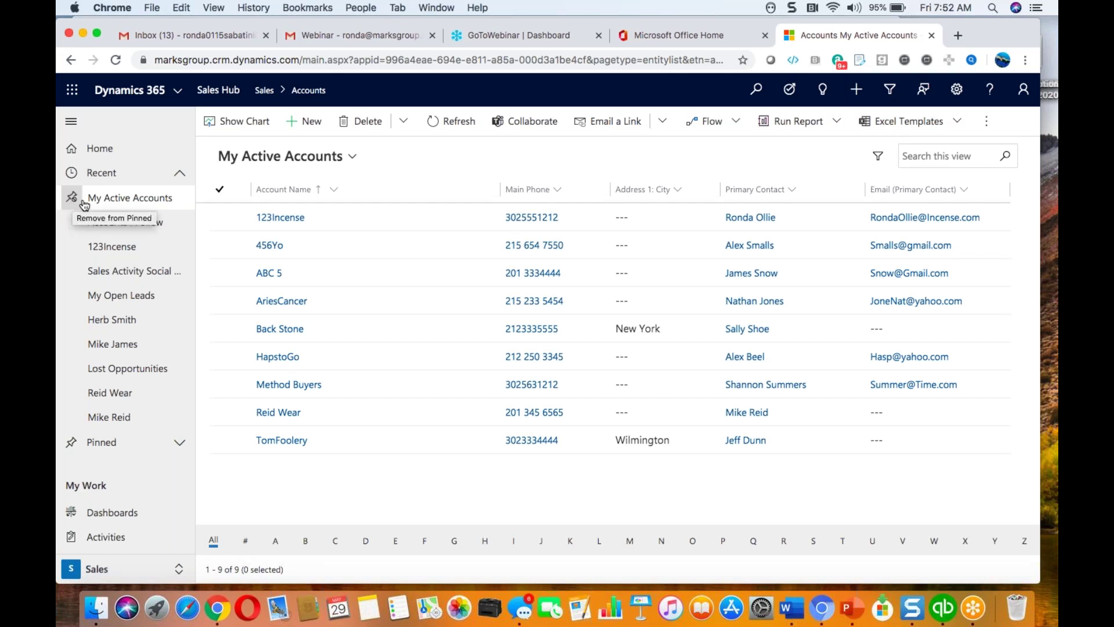
left_click(180, 445)
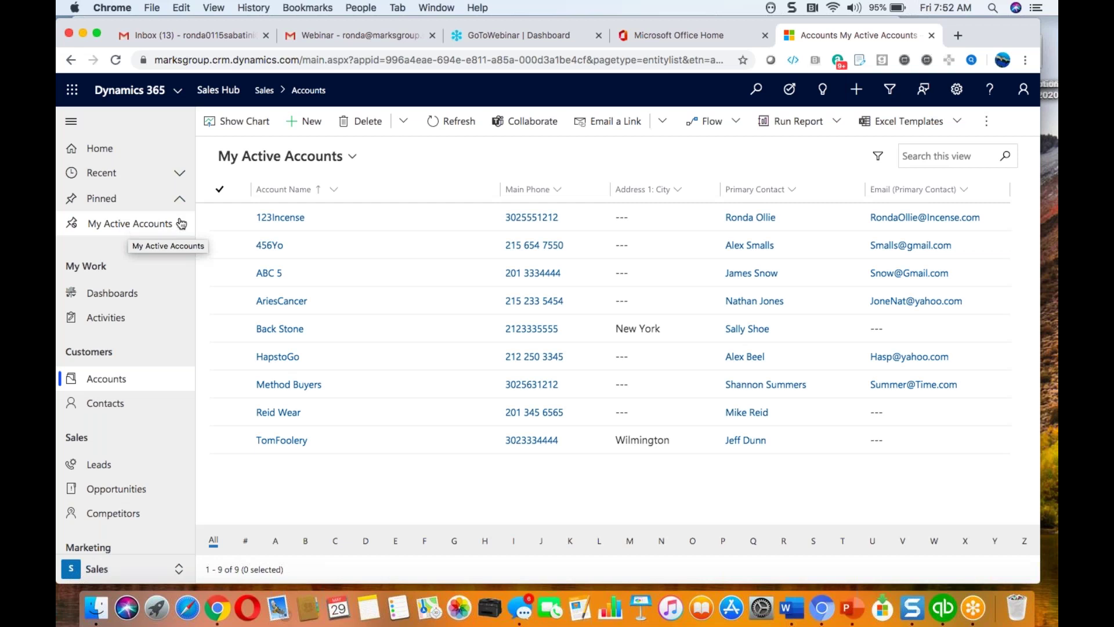
left_click(73, 225)
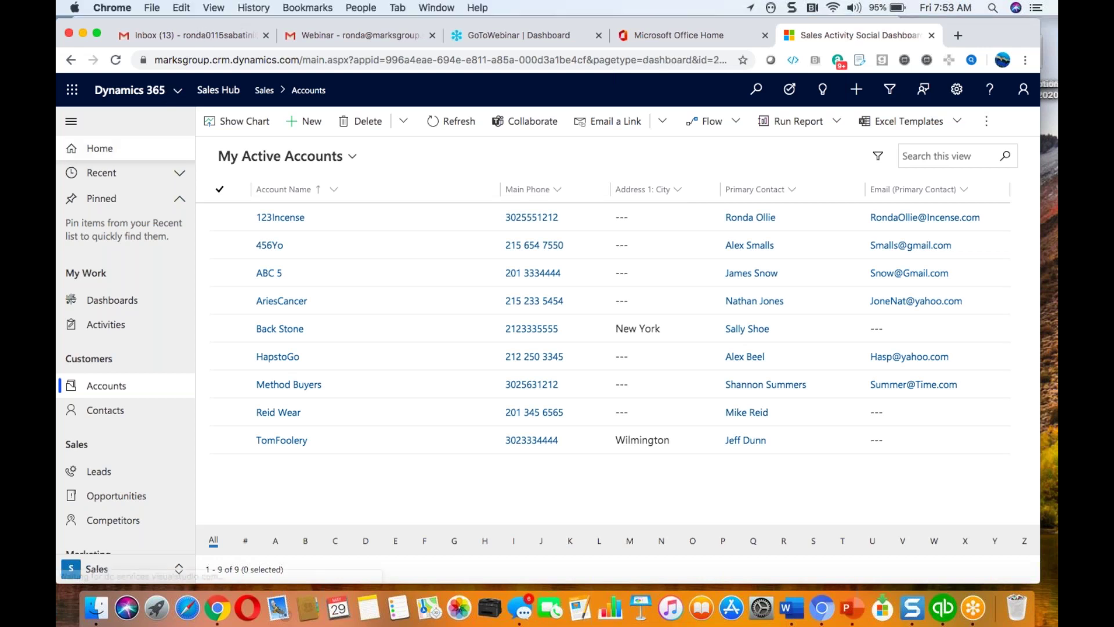
- Return to the home dashboard and open the Advanced Settings
left_click(100, 149)
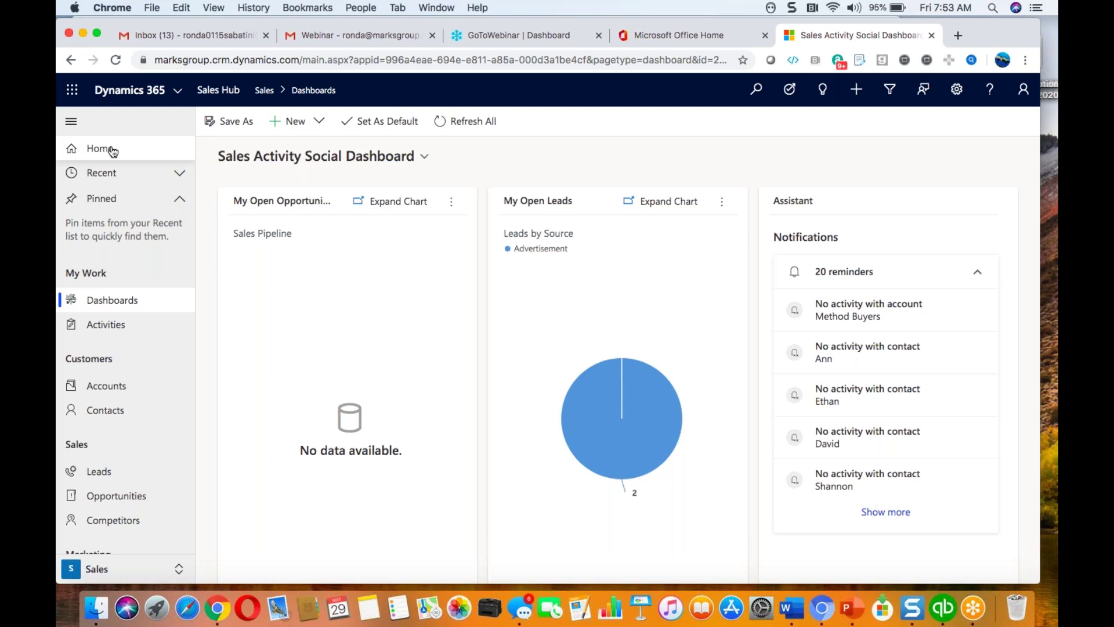
left_click(956, 90)
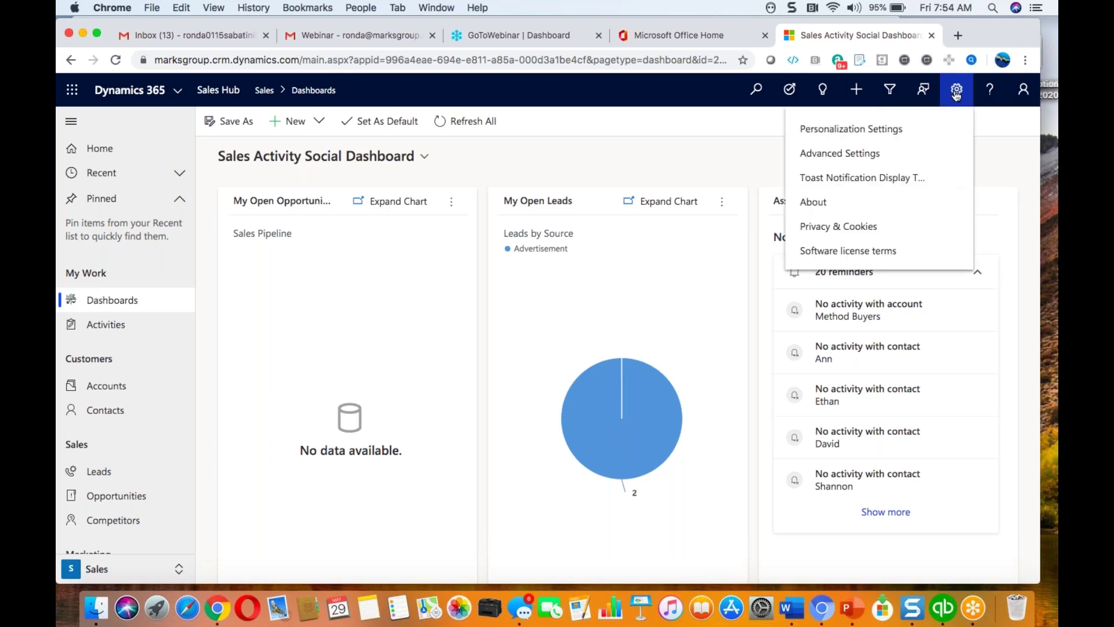
left_click(814, 154)
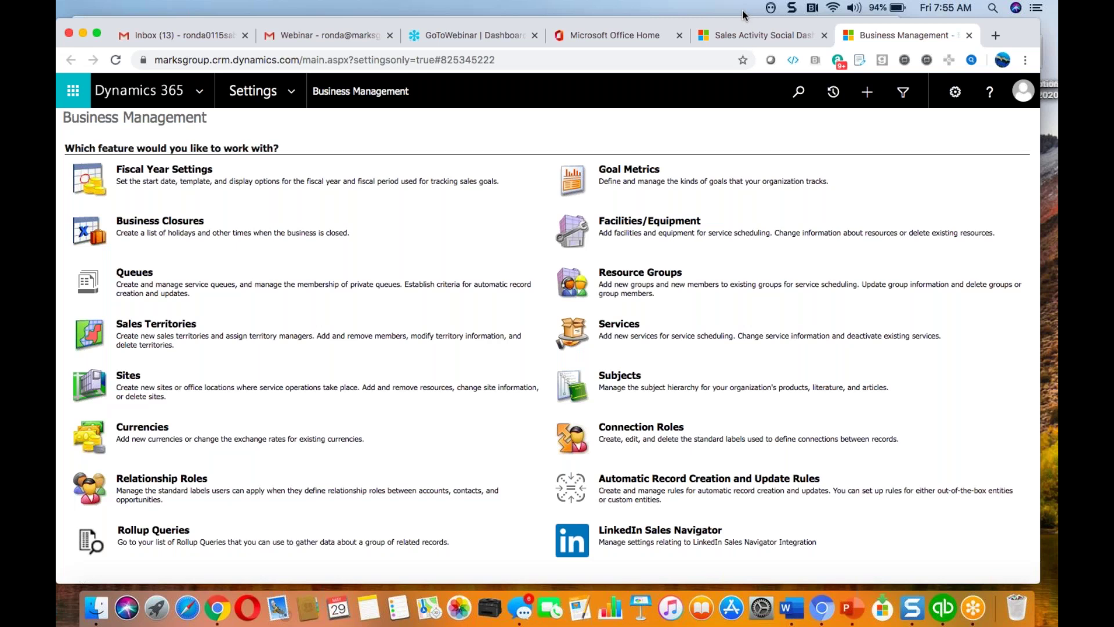
- Review the Sales options in Administration's System Settings, including the Qualify lead experience, and close them without changes
left_click(291, 104)
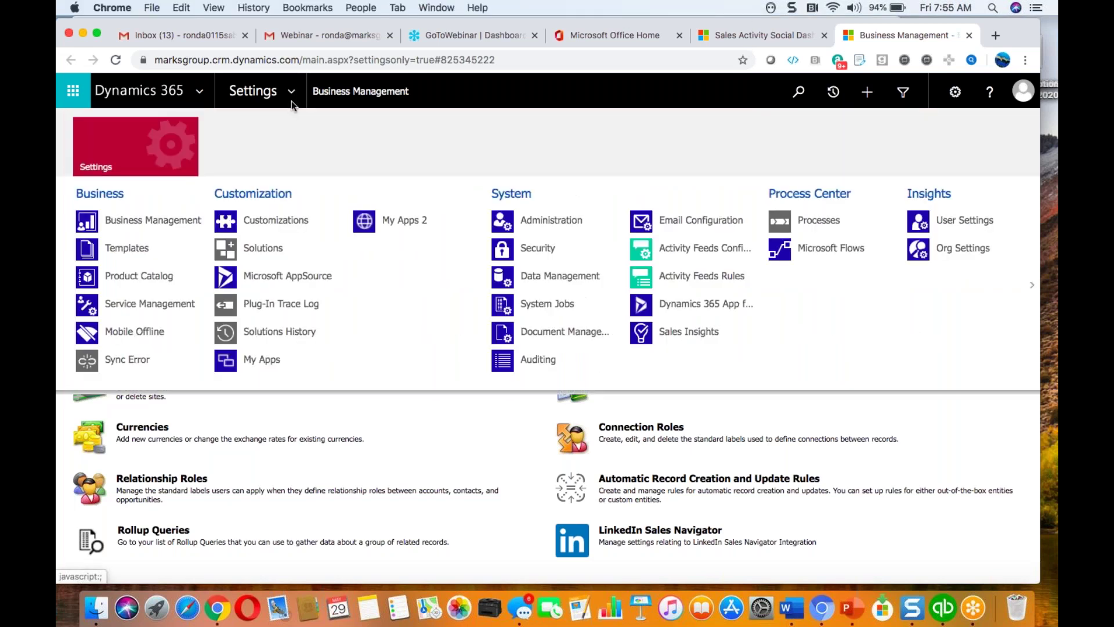
left_click(518, 222)
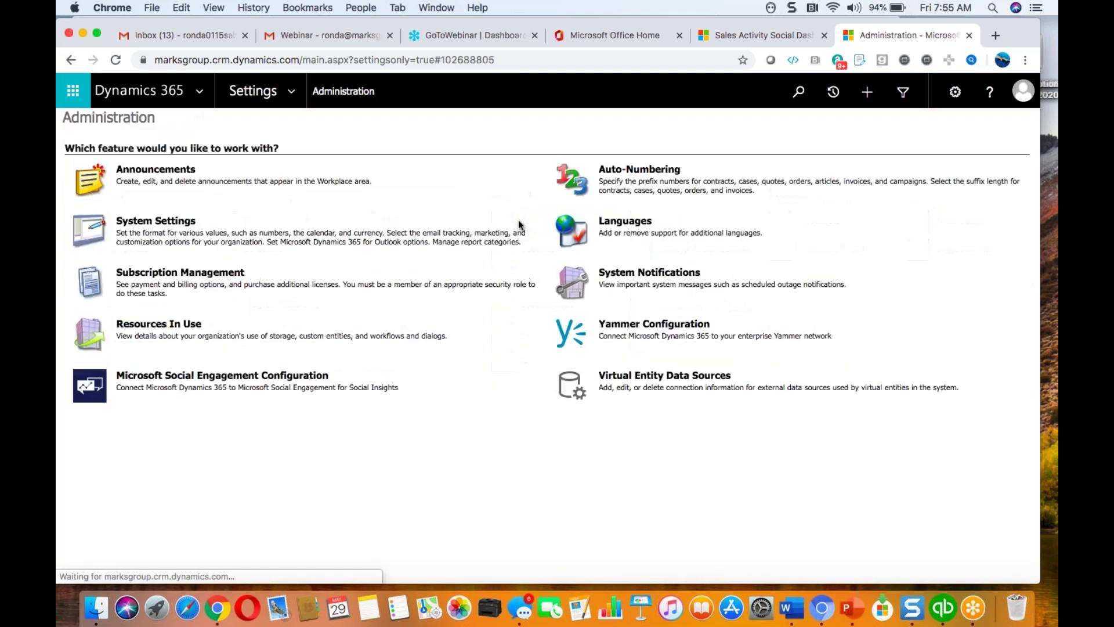
left_click(168, 223)
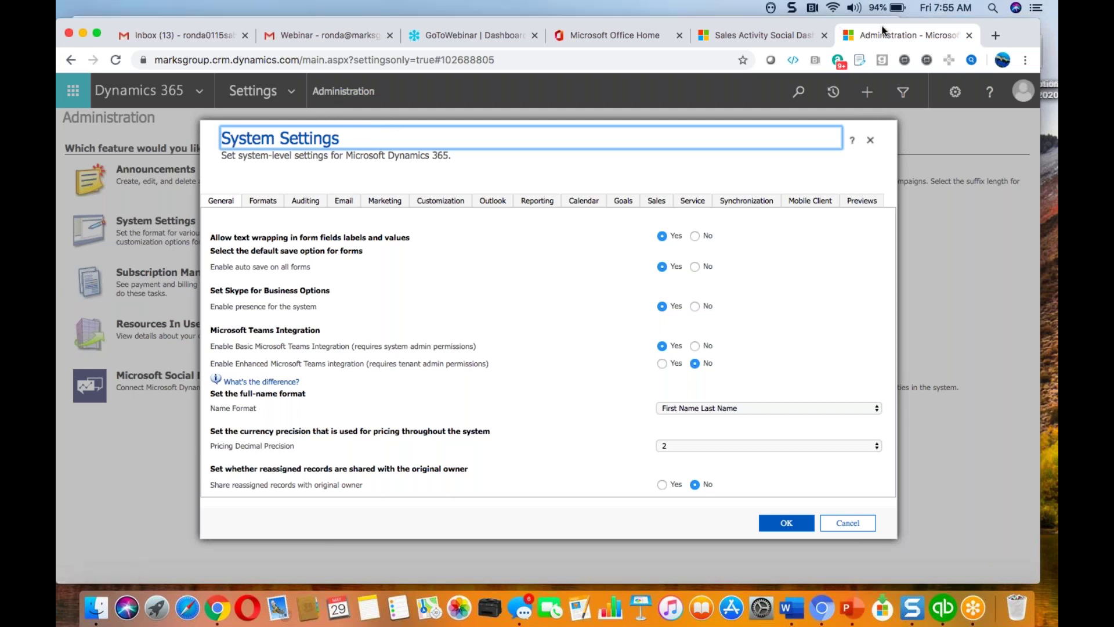
left_click(653, 203)
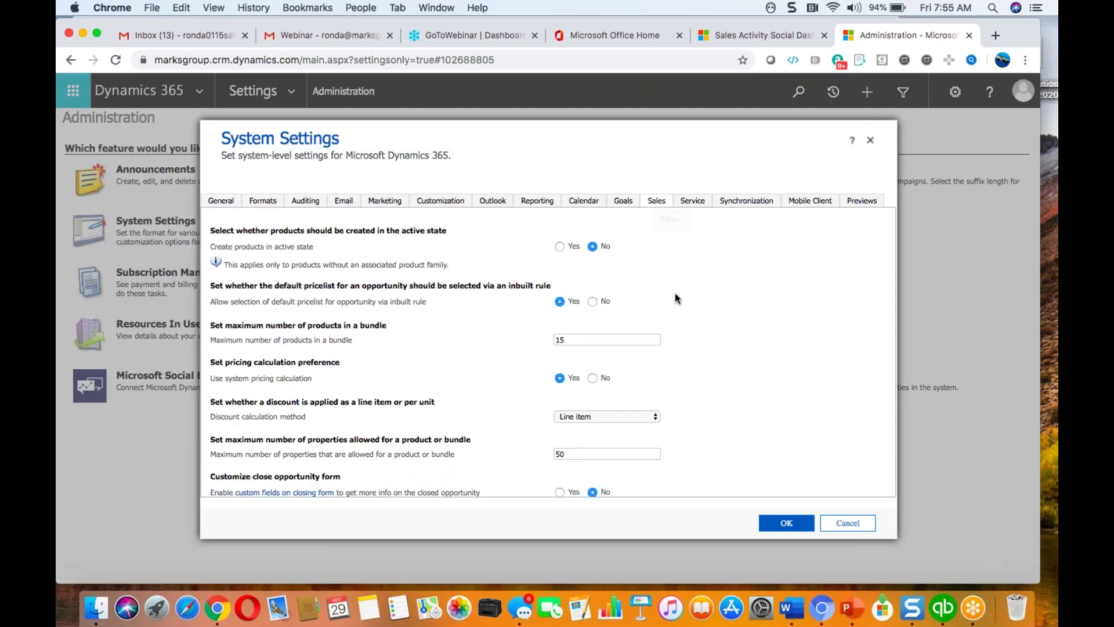
scroll(674, 296, "down", 5)
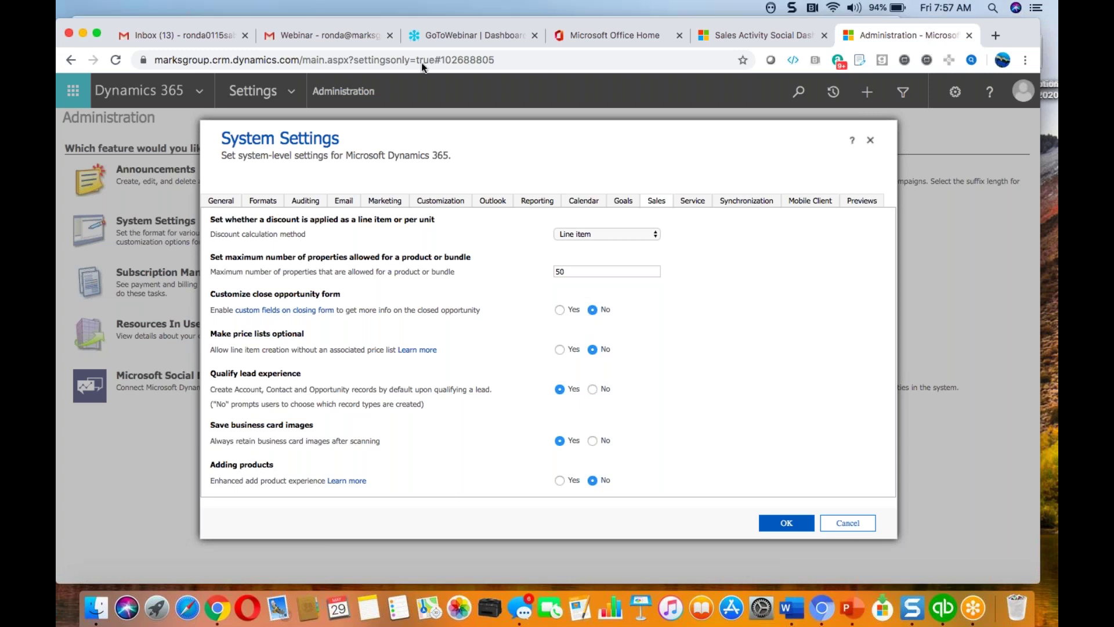
left_click(870, 141)
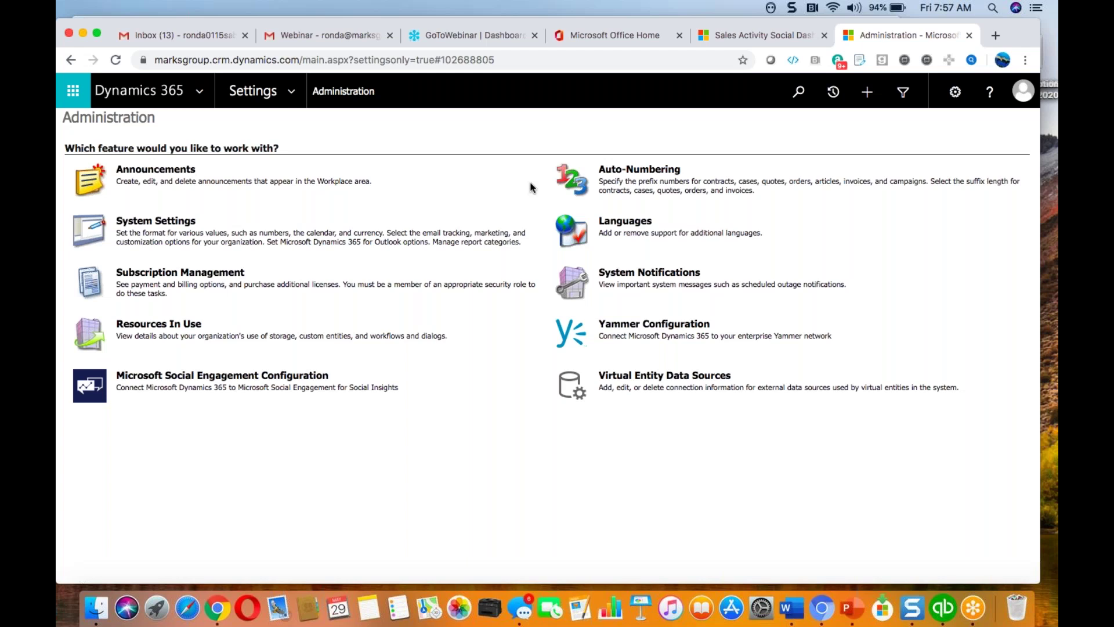
- Go back to the Sales Hub and show the Leads list in the My Open Leads view
left_click(764, 36)
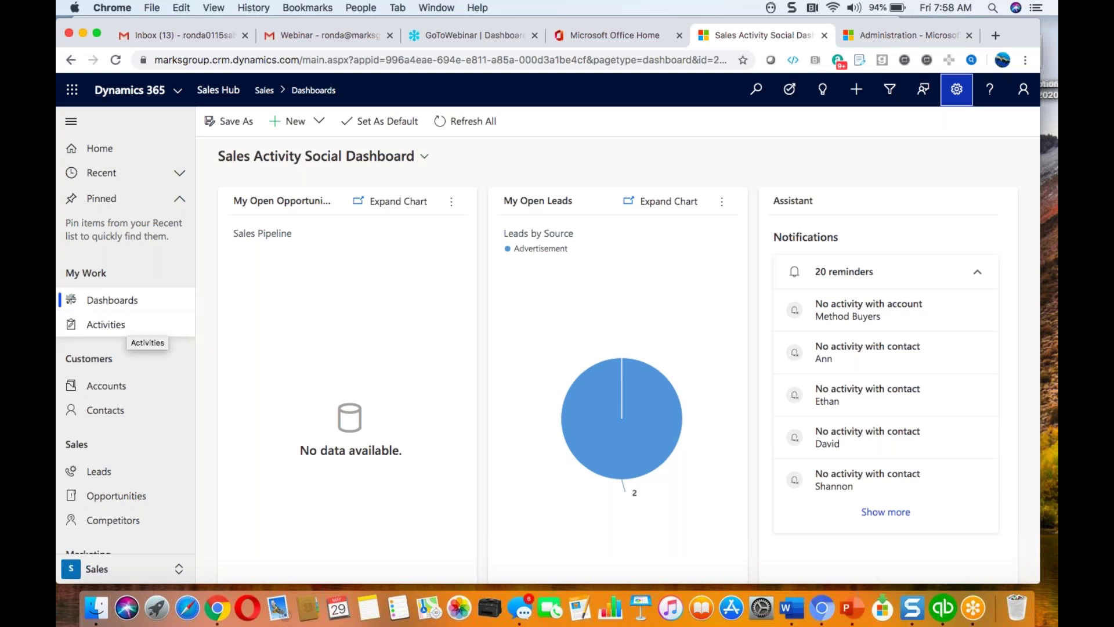
left_click(99, 471)
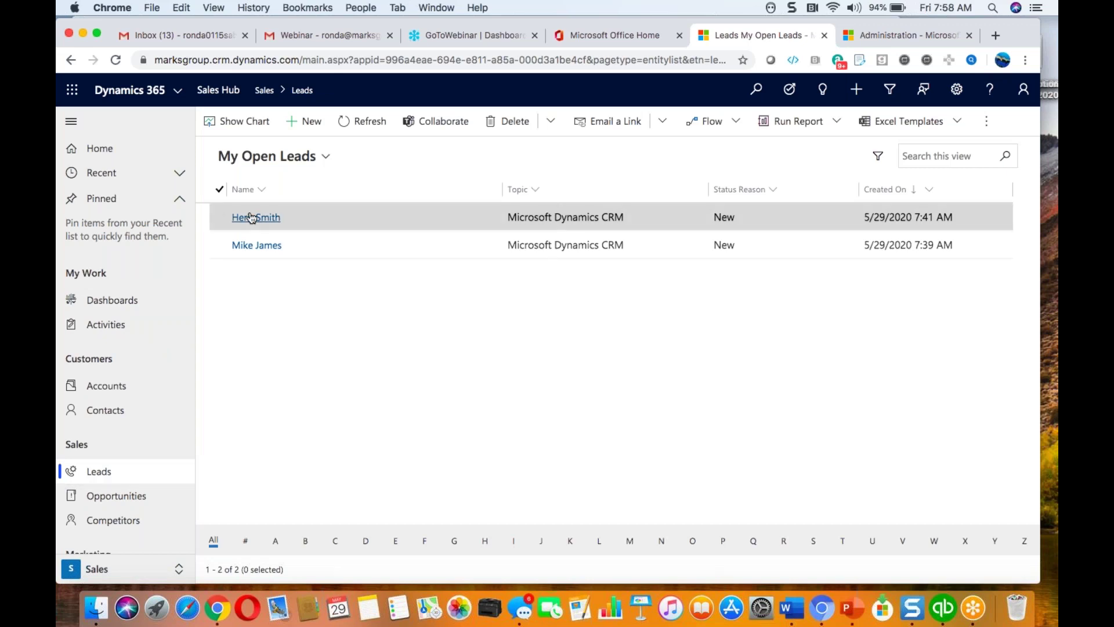
left_click(326, 158)
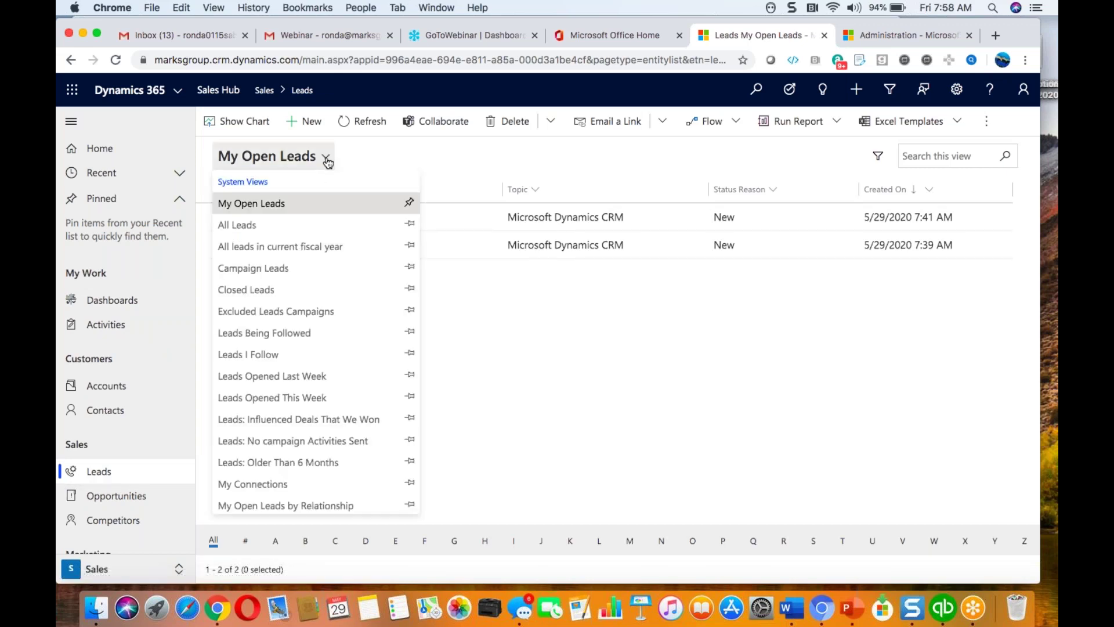
left_click(256, 204)
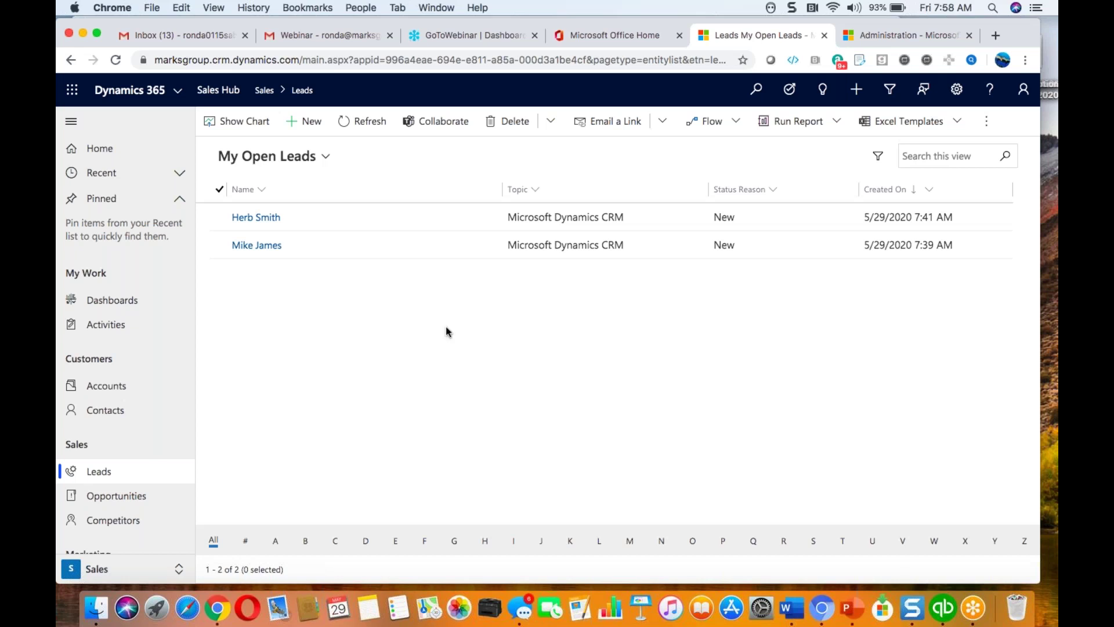
- Select all leads in the My Open Leads view and qualify them
left_click(220, 191)
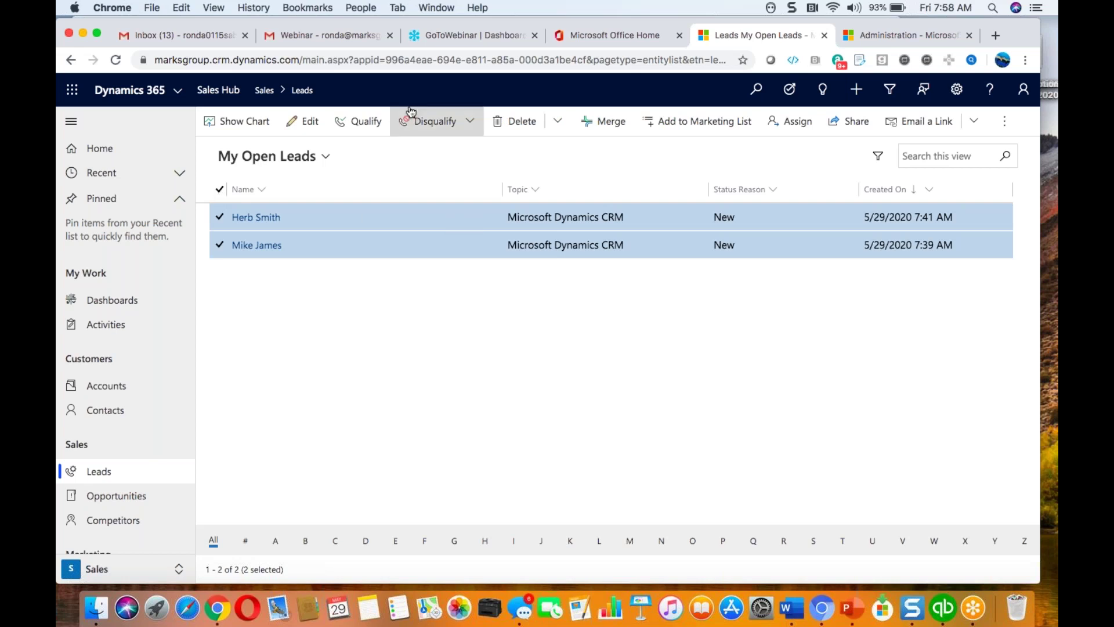
left_click(371, 123)
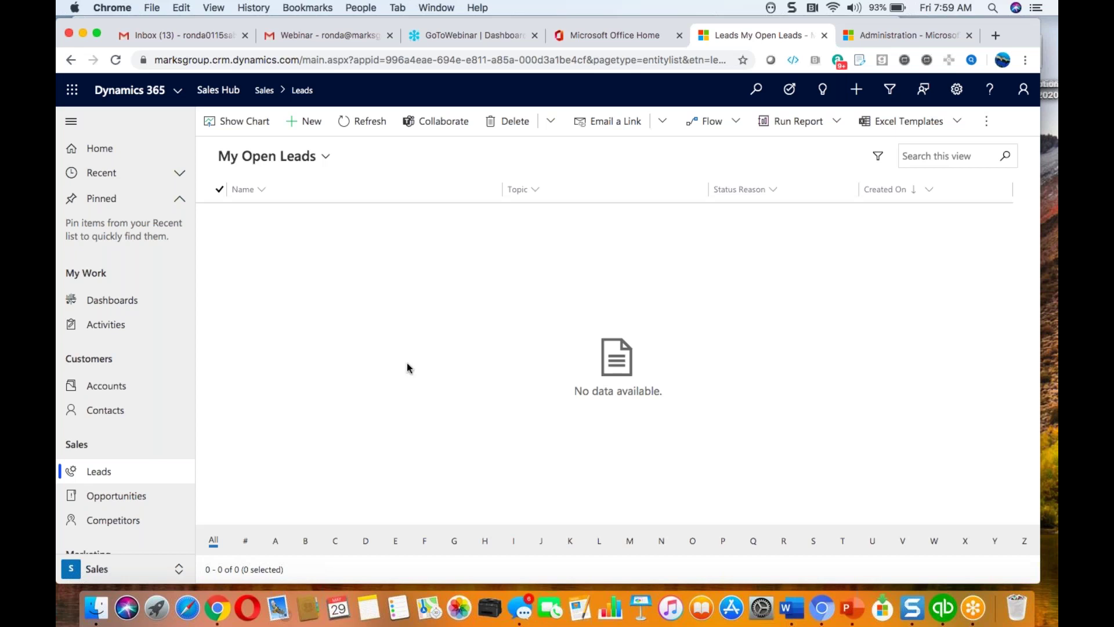
- Search the Lost Opportunities view for the first name of one of the qualified leads
left_click(109, 498)
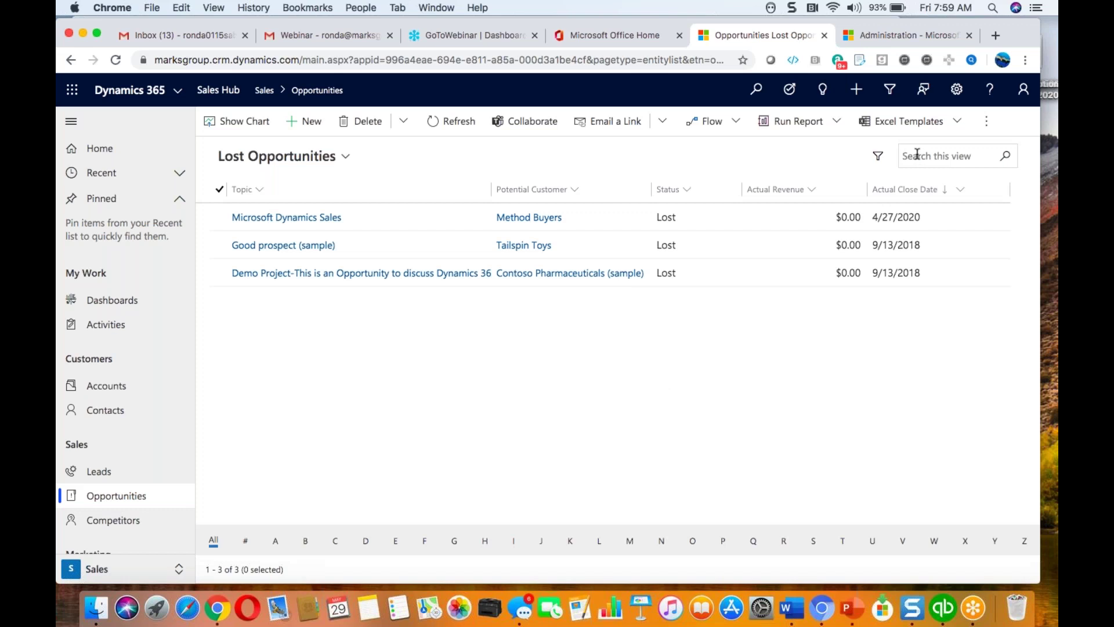
type("Herb")
left_click(1005, 155)
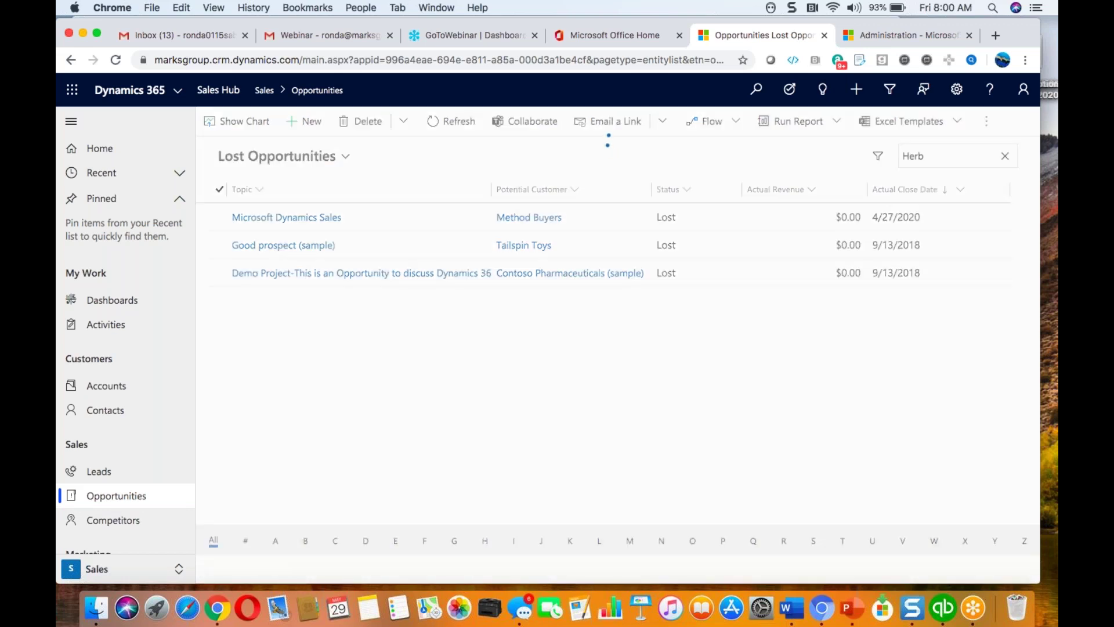
- Switch to the All Opportunities view and search it for the first name of the qualified lead
left_click(345, 157)
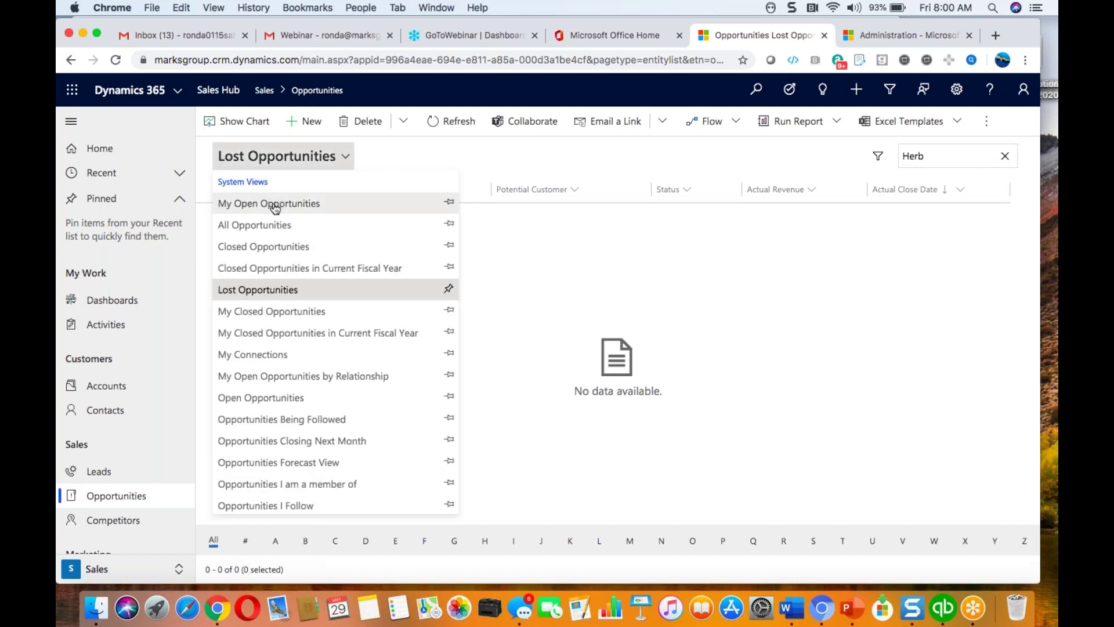
left_click(273, 230)
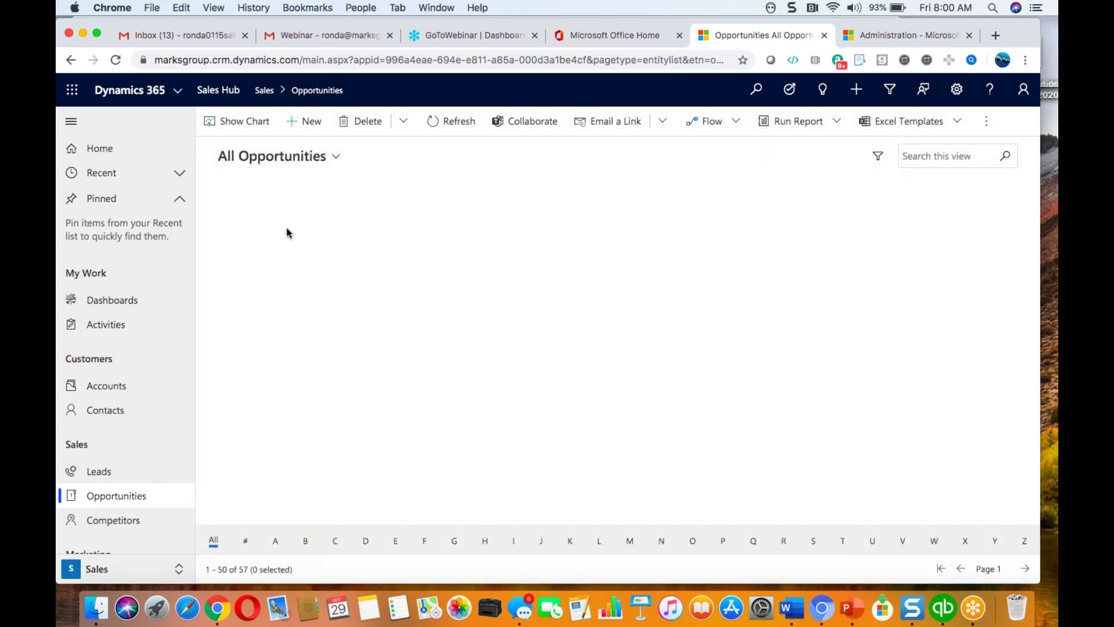
left_click(917, 152)
type("Herb")
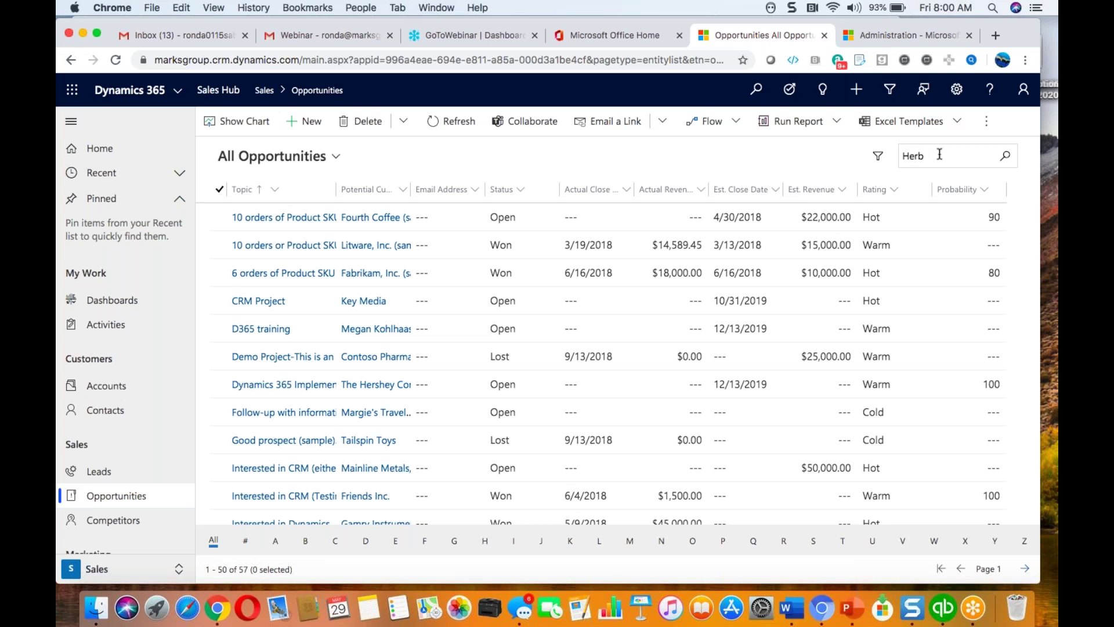
left_click(1005, 155)
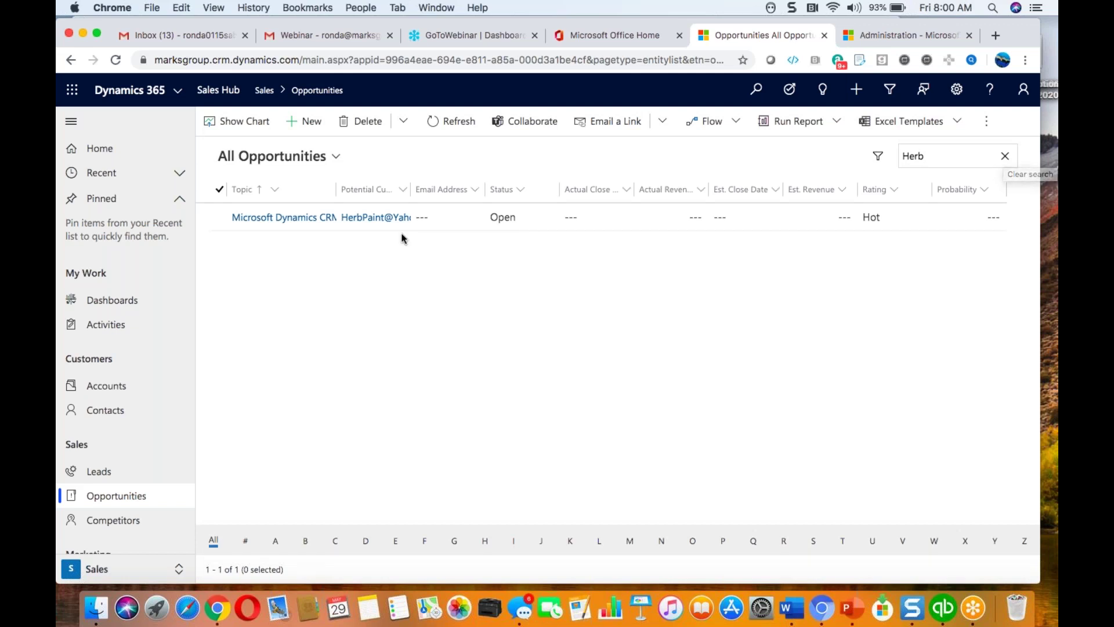
- Examine the account record linked to the found opportunity and open its primary contact
left_click(369, 218)
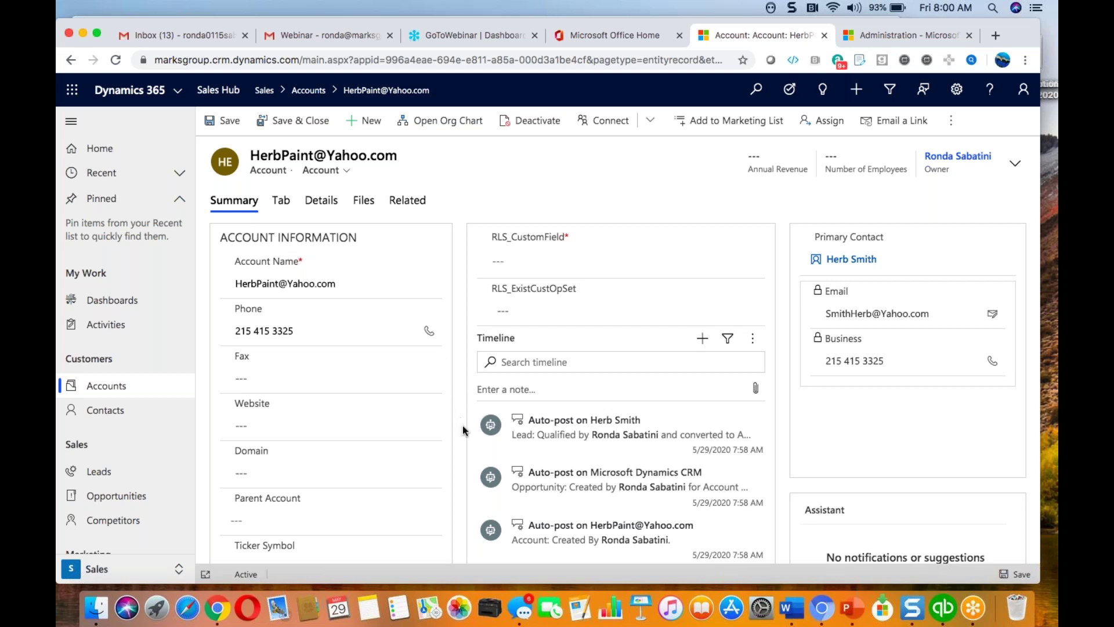
scroll(462, 425, "down", 5)
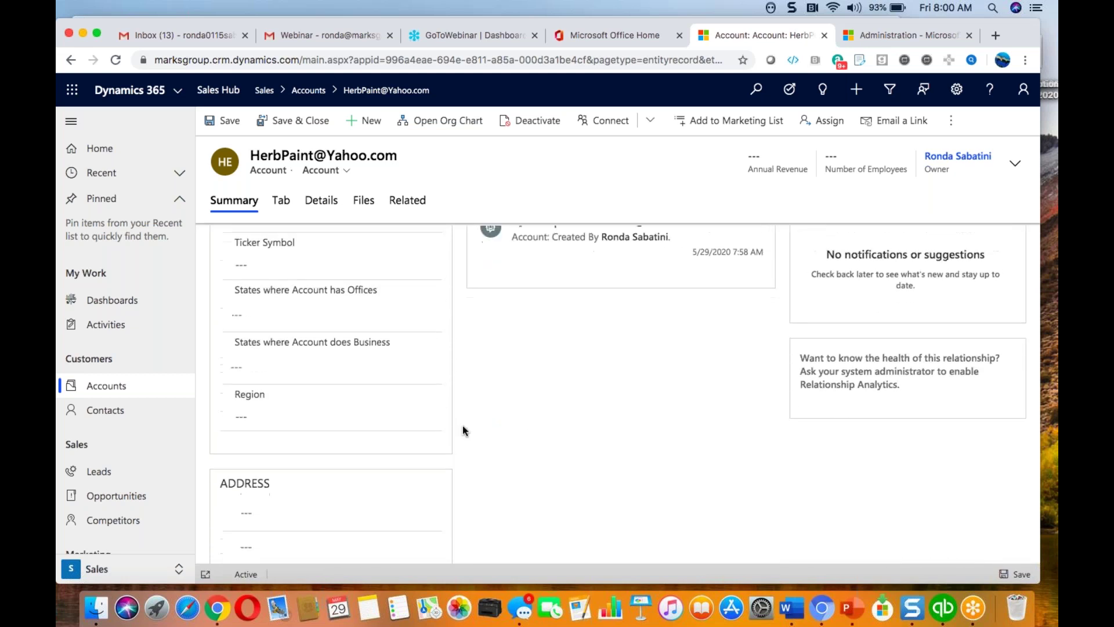
scroll(462, 426, "up", 5)
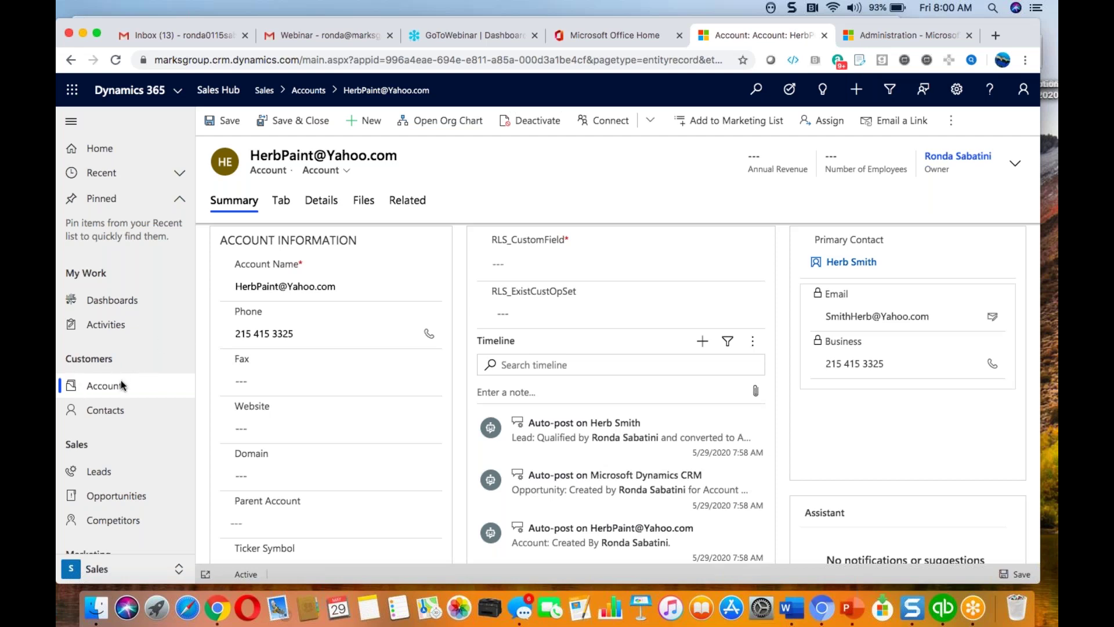
left_click(845, 262)
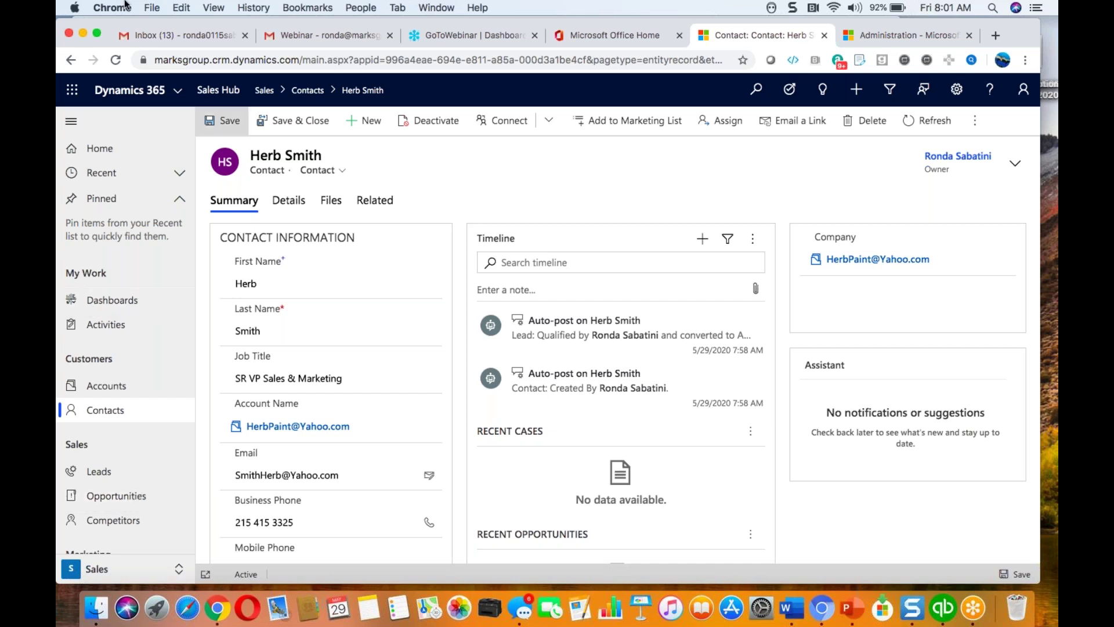
- Return to the Sales Hub home dashboard and open Duplicate Detection Jobs under Data Management in Advanced Settings
left_click(105, 149)
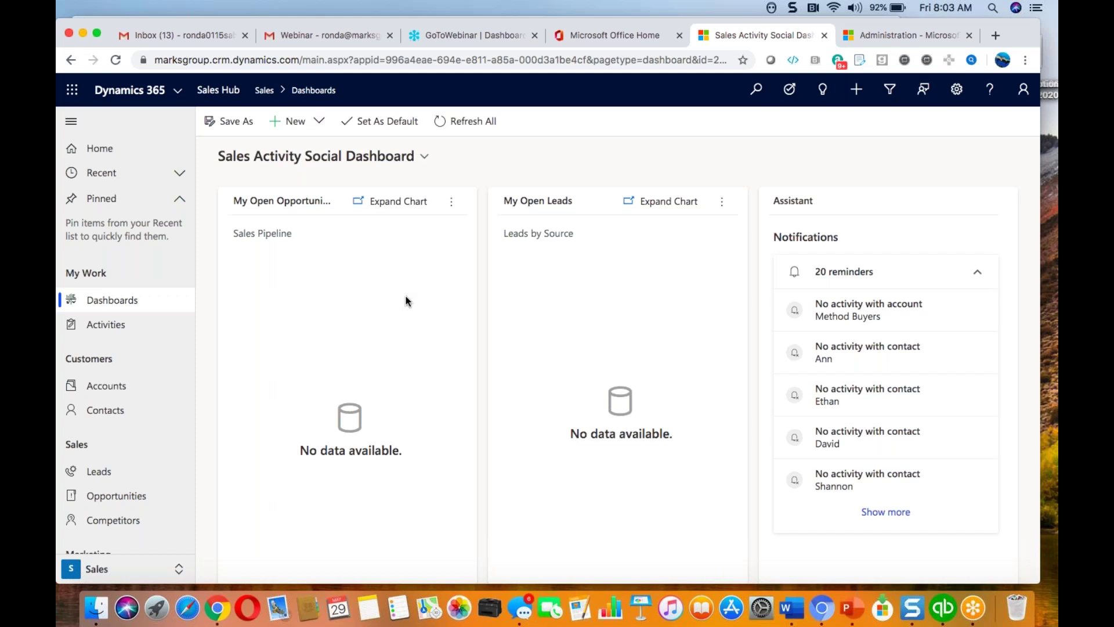
left_click(957, 91)
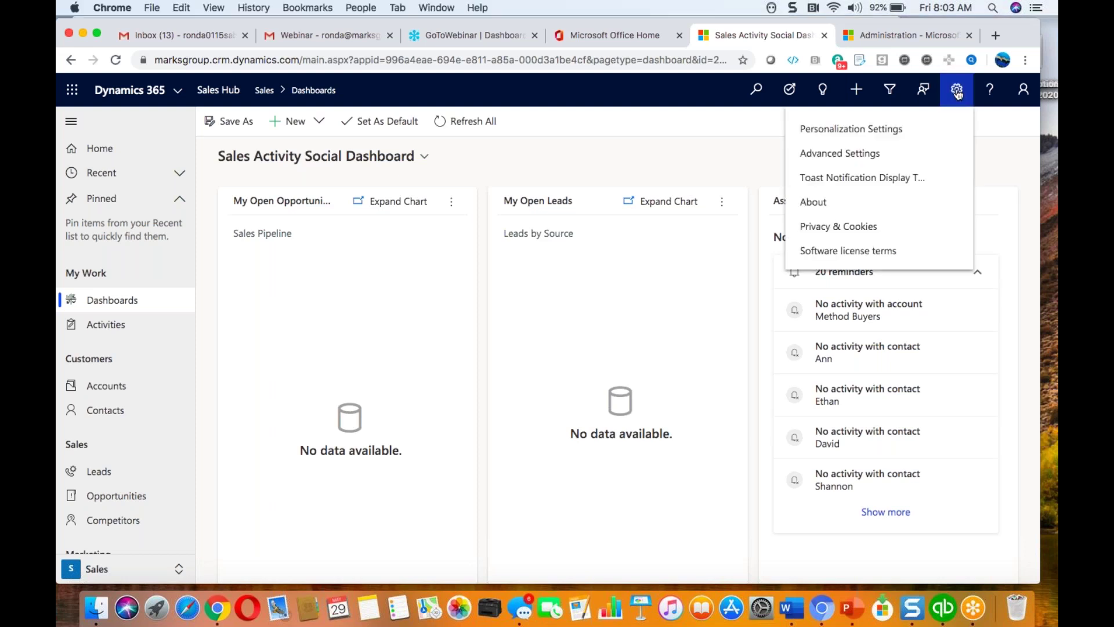
left_click(835, 153)
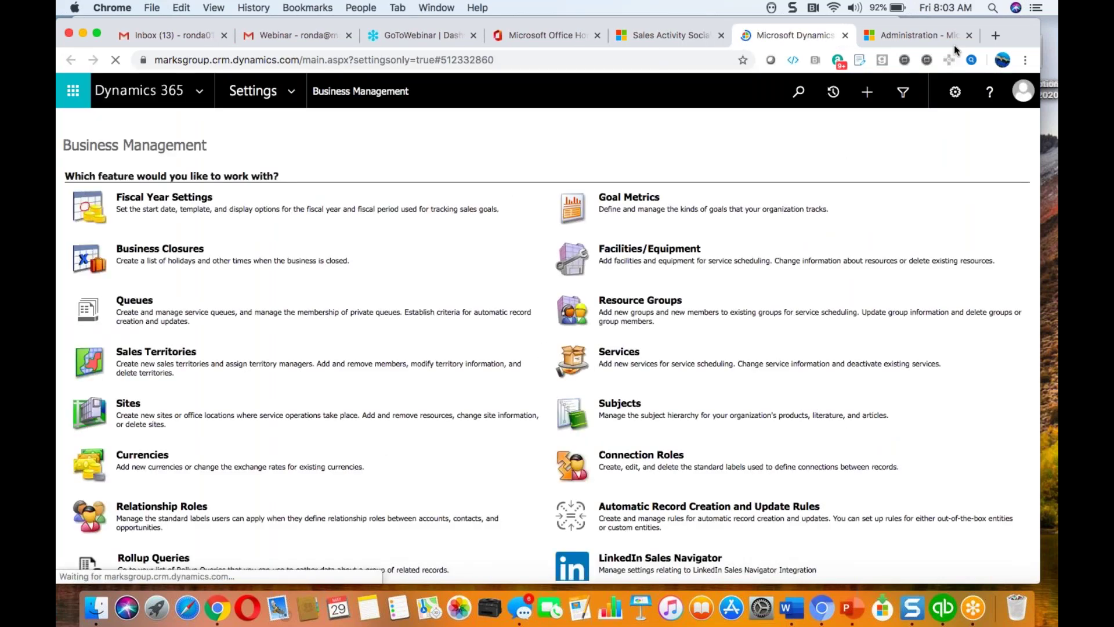
left_click(292, 95)
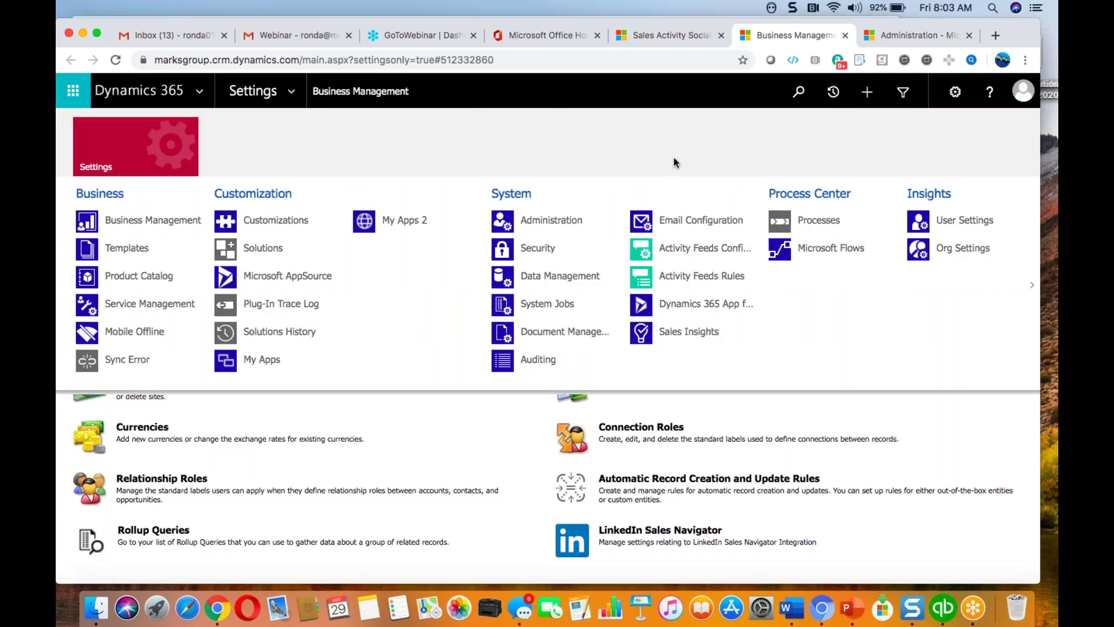
left_click(545, 276)
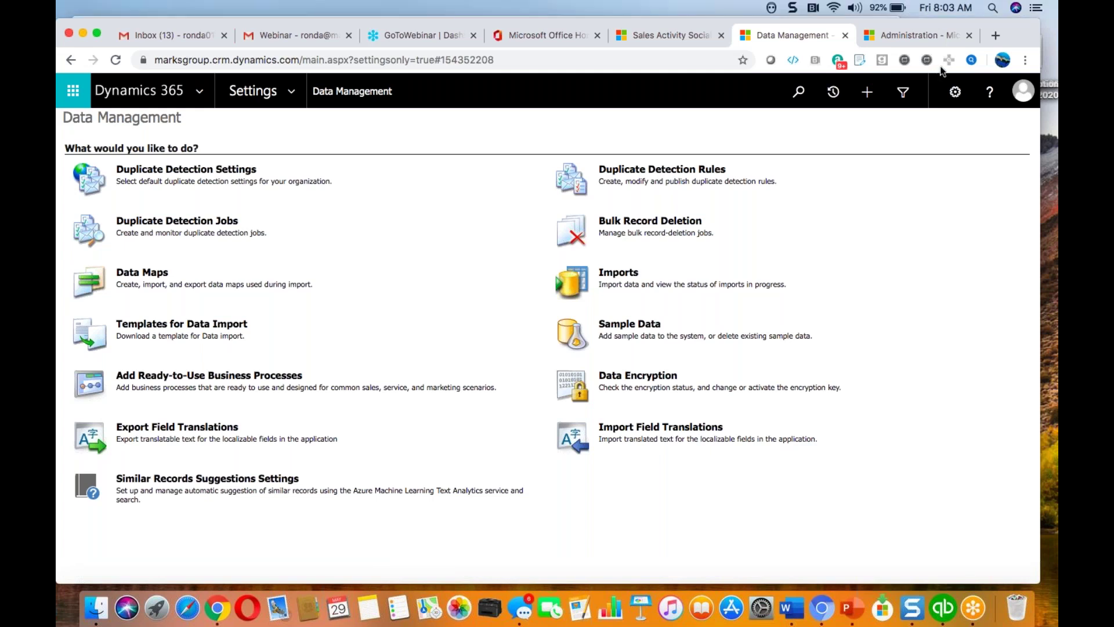
left_click(168, 224)
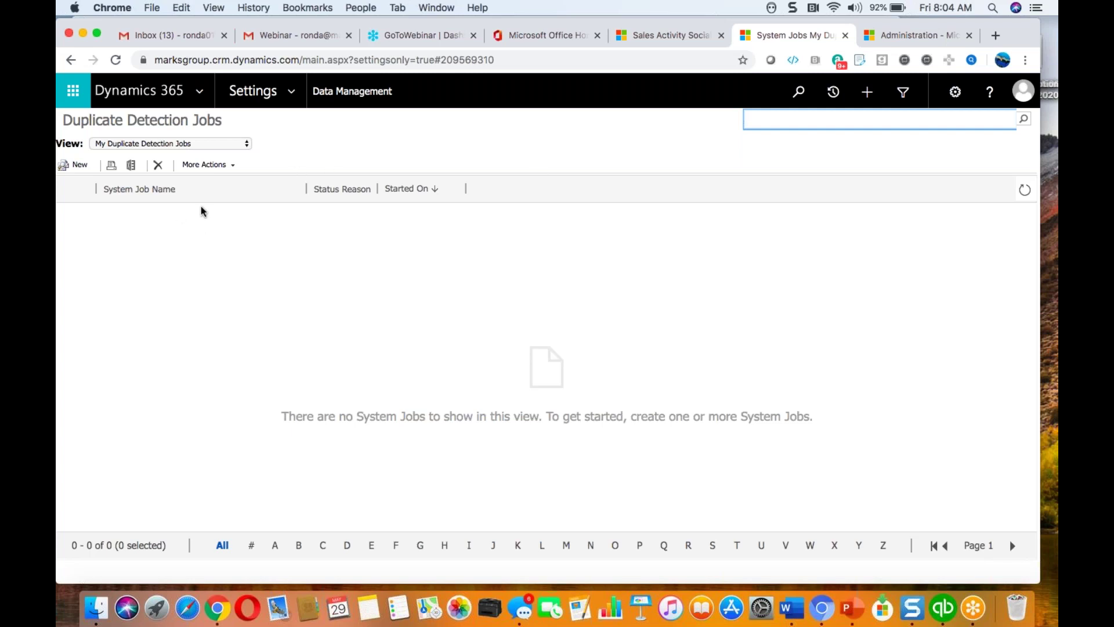
- Start a new duplicate detection job that looks for Accounts using the Inactive Accounts saved view
left_click(78, 169)
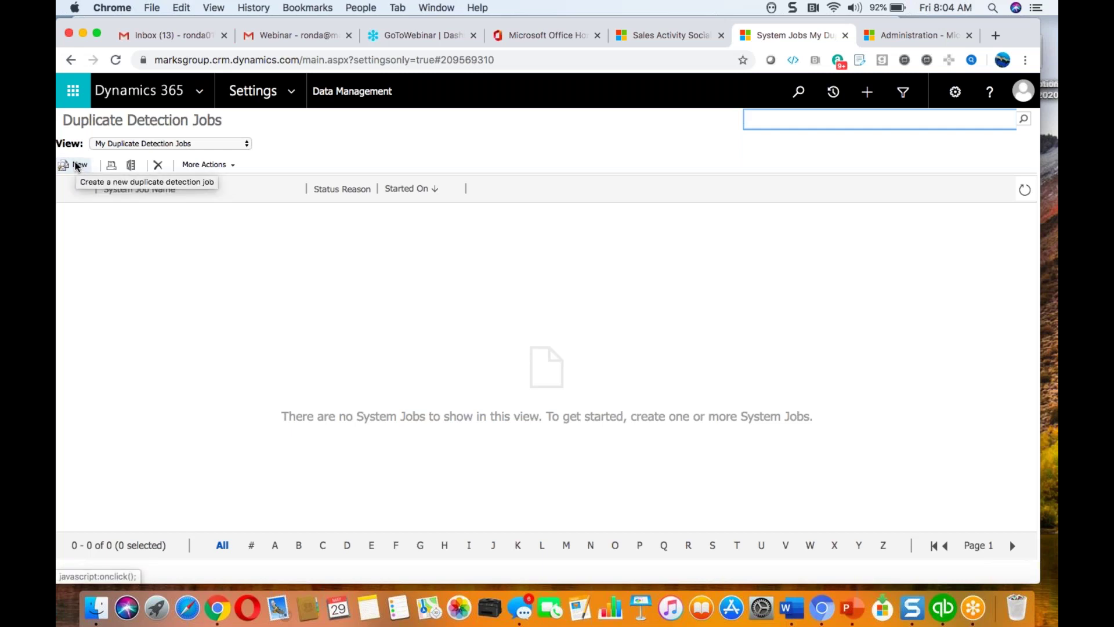
left_click(78, 168)
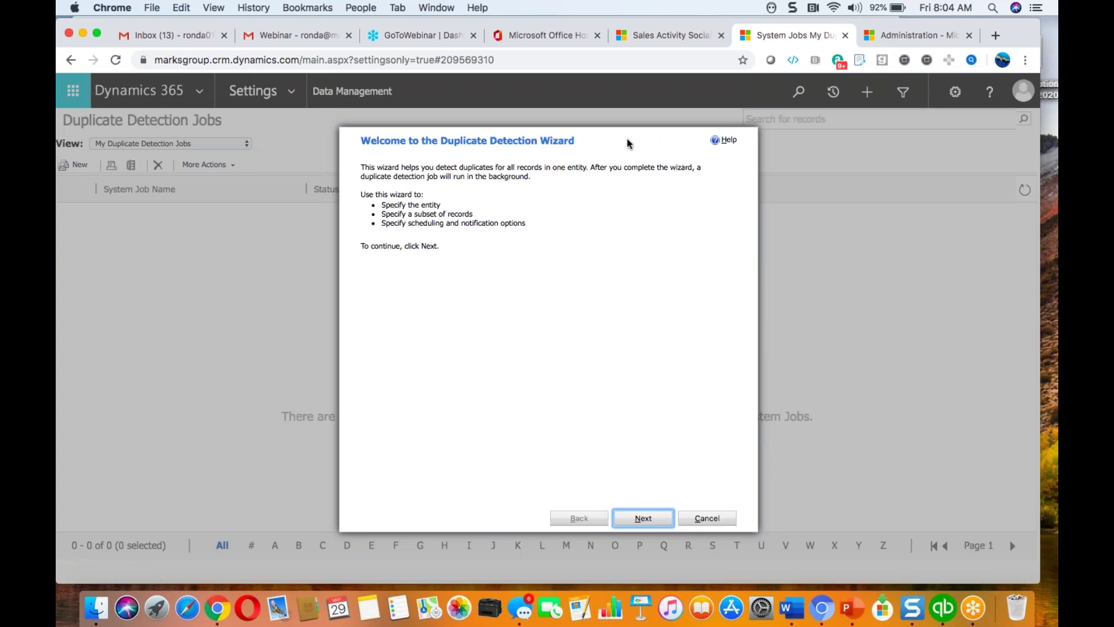
left_click(507, 93)
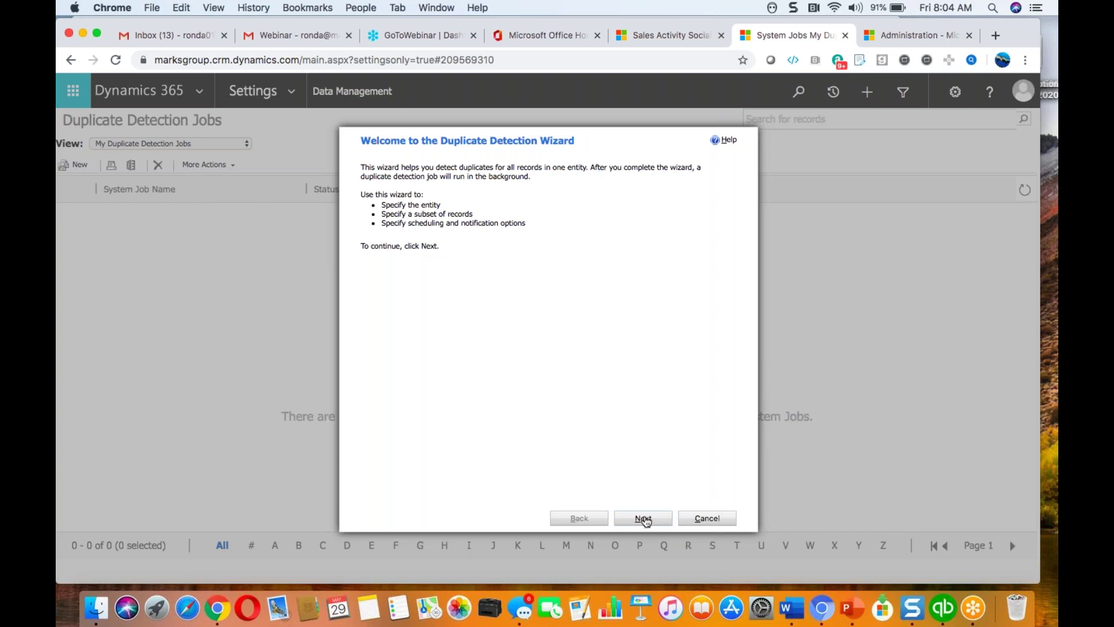
left_click(643, 518)
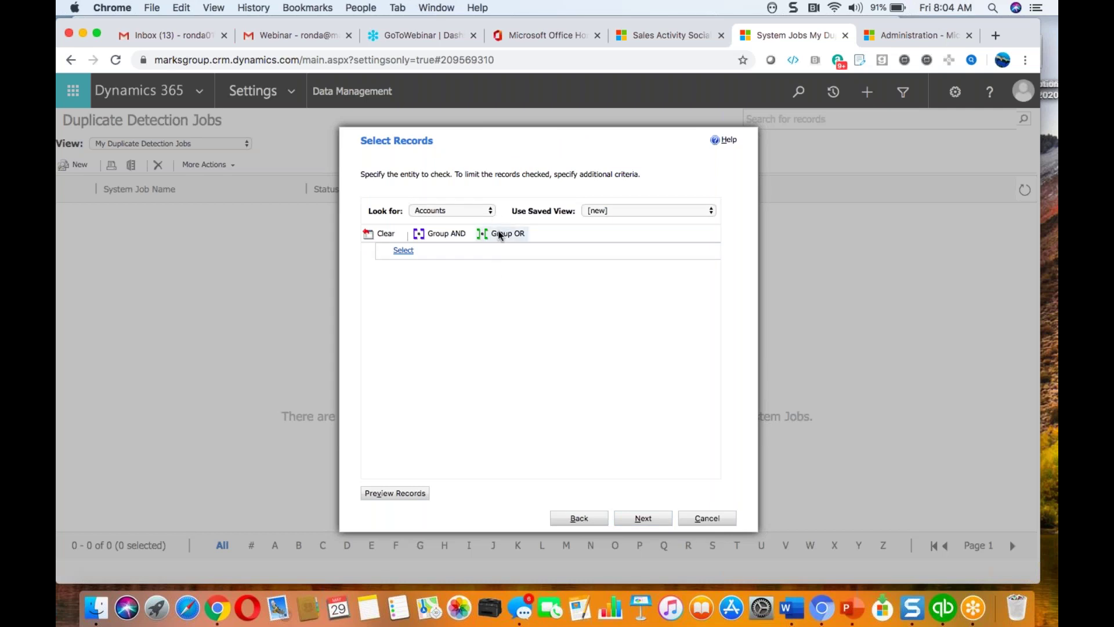
left_click(490, 211)
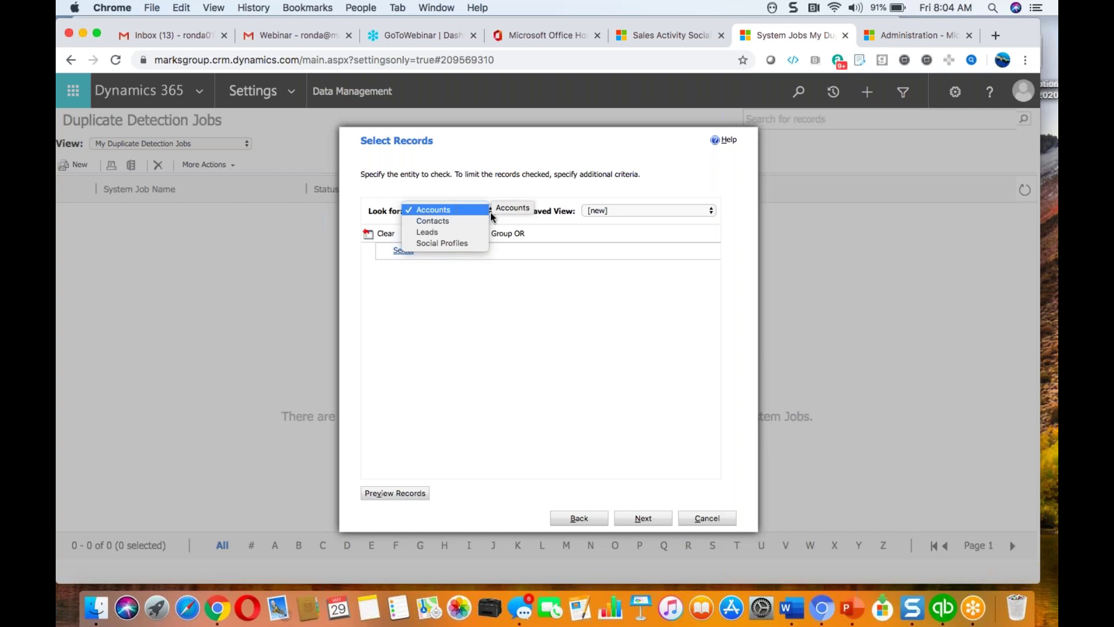
left_click(465, 210)
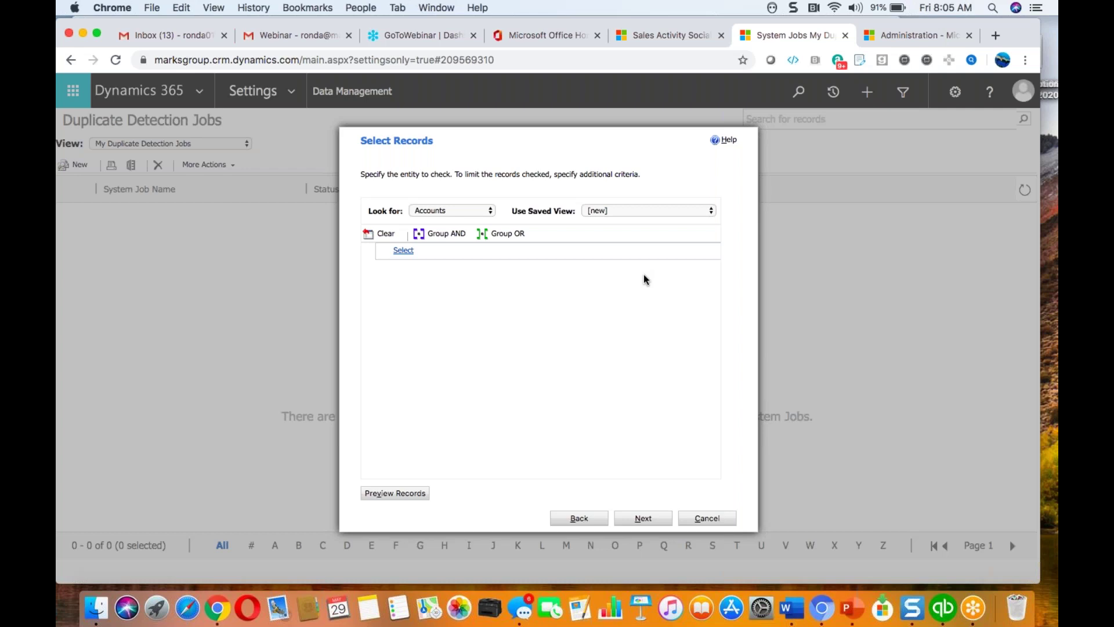
left_click(710, 213)
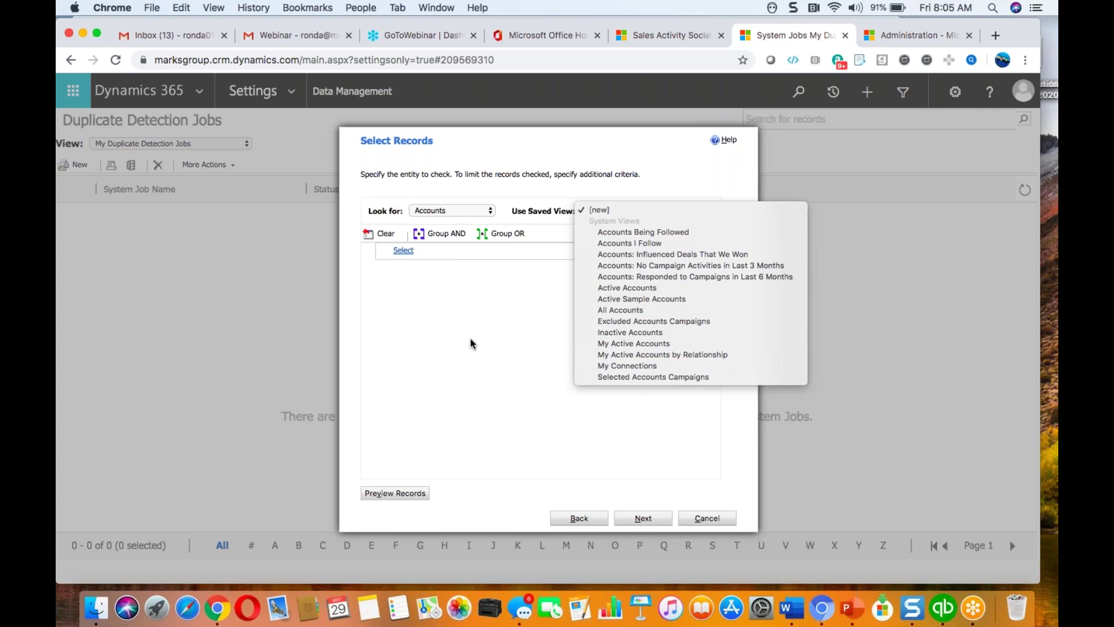
left_click(659, 334)
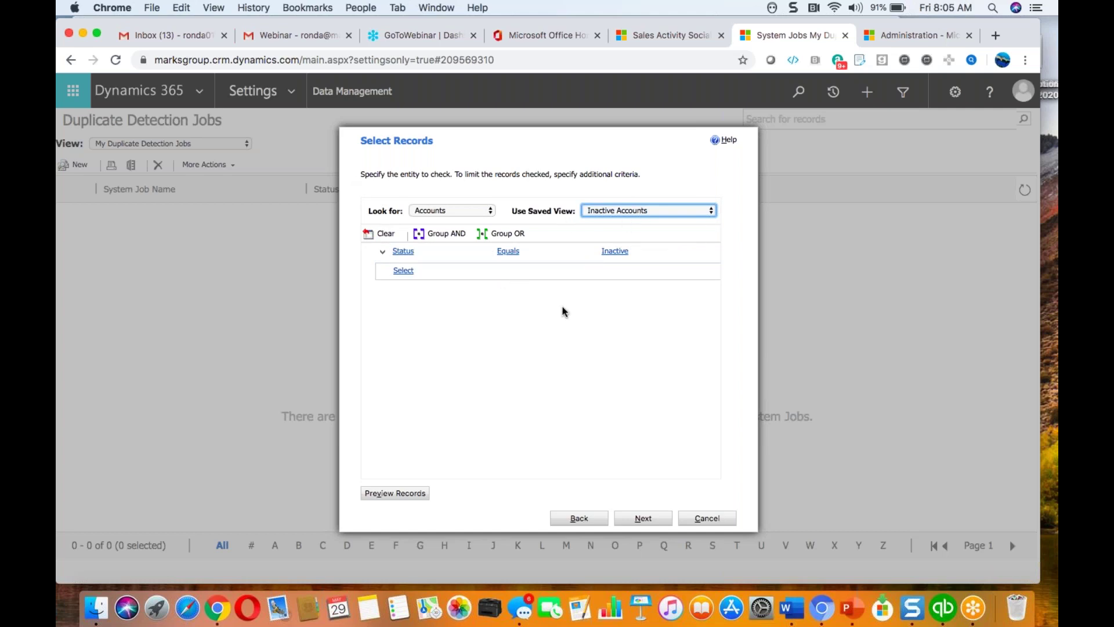
- Submit the duplicate detection job with its default name, schedule and email options, and widen the Status Reason column in the job list
left_click(643, 519)
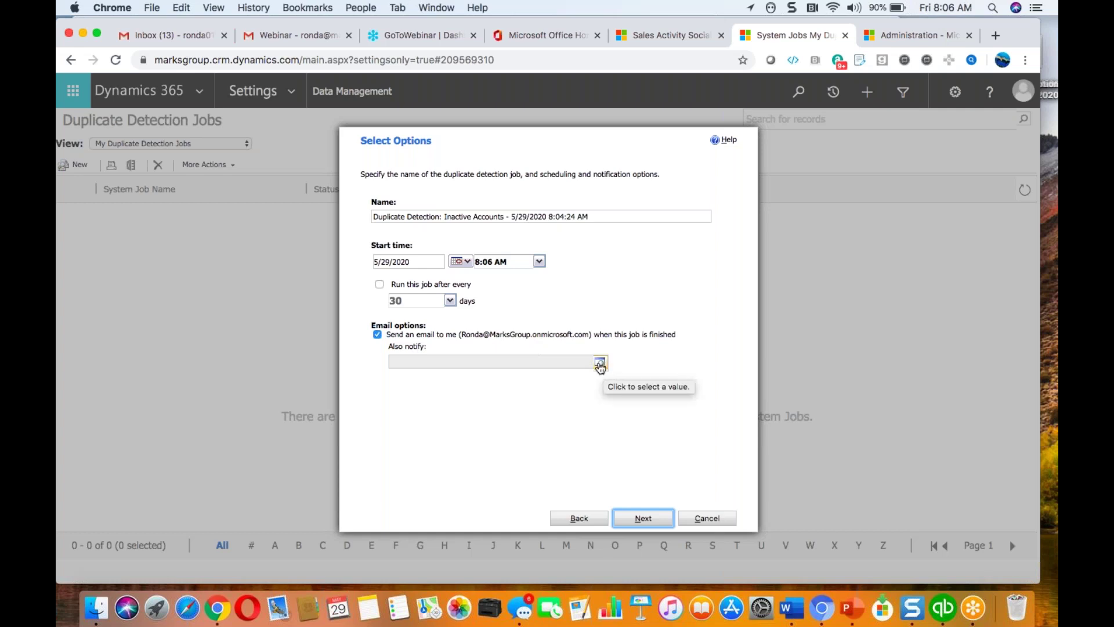
left_click(643, 518)
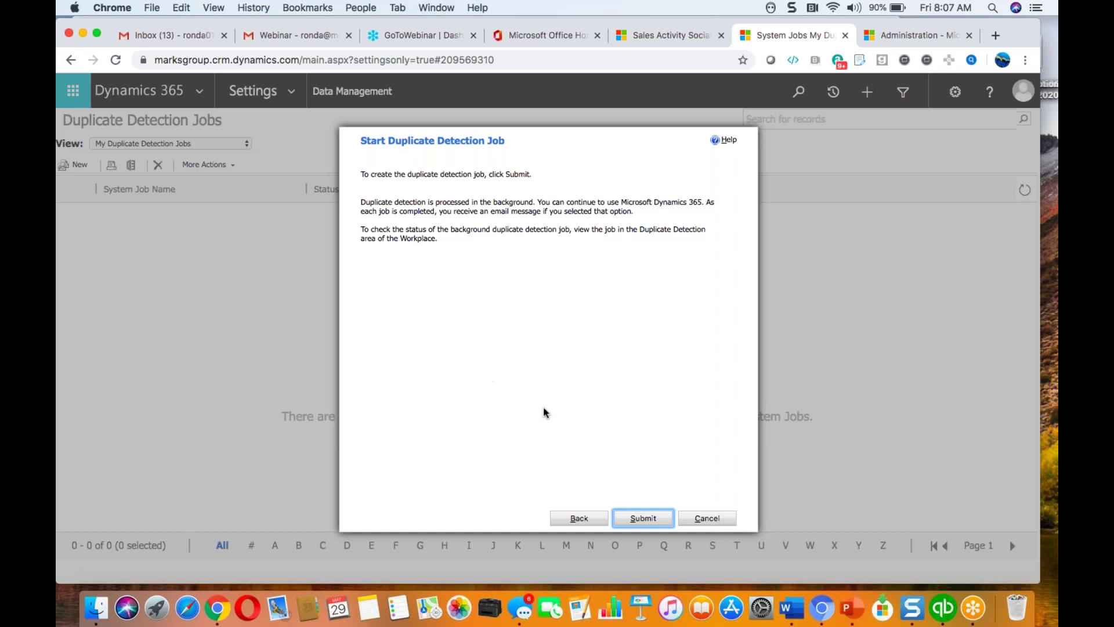
left_click(648, 518)
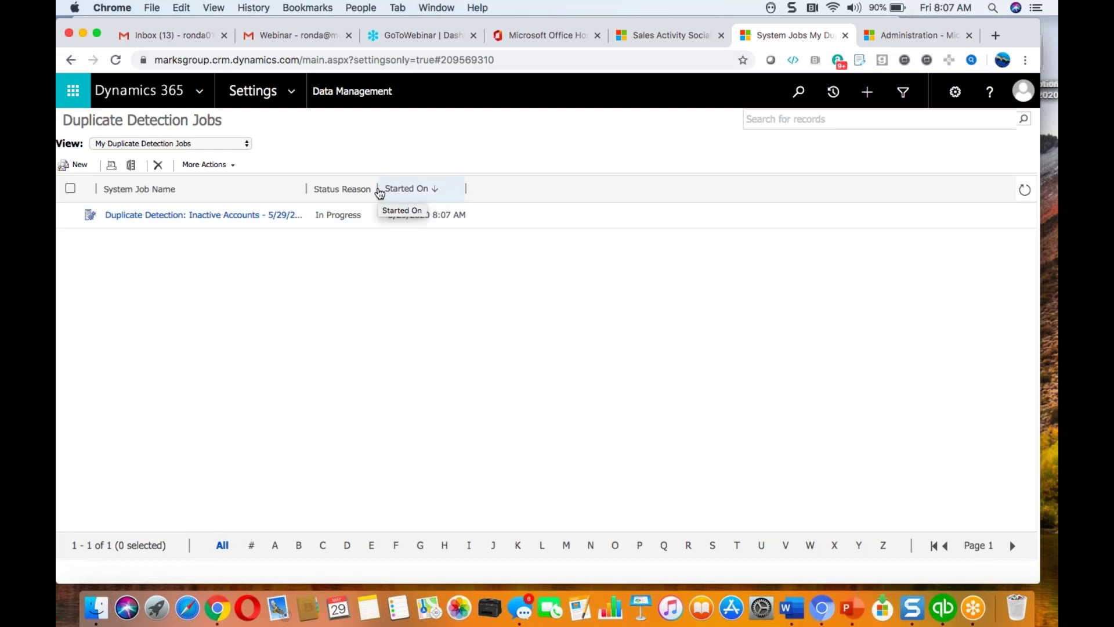
left_click_drag(377, 190, 451, 190)
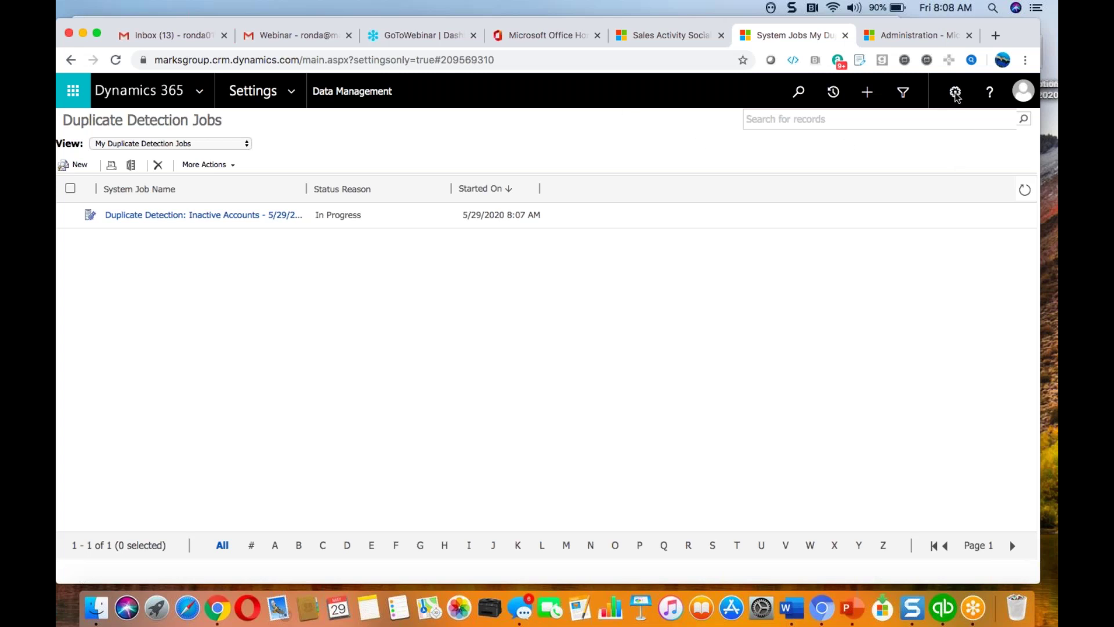
- Go back to Data Management and open the Duplicate Detection Rules list
left_click(293, 100)
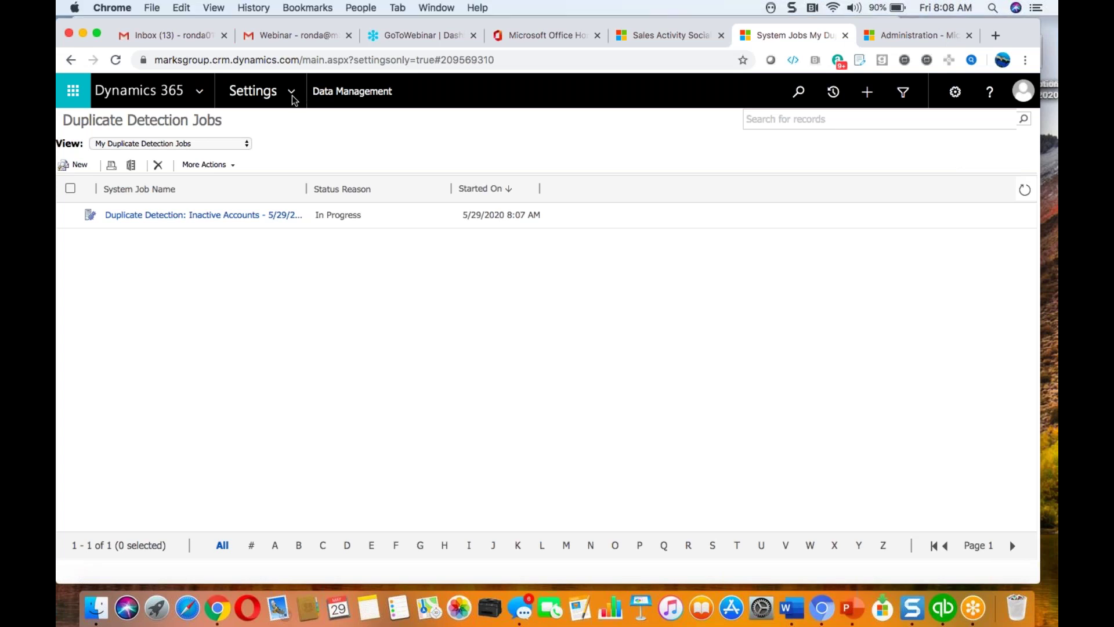
left_click(293, 100)
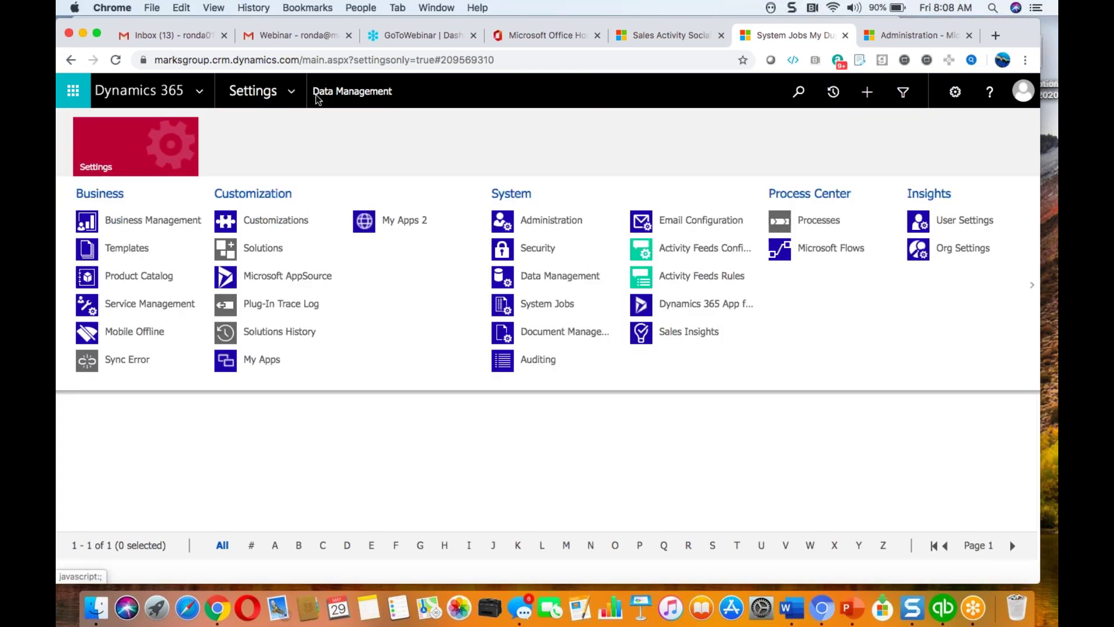
left_click(340, 92)
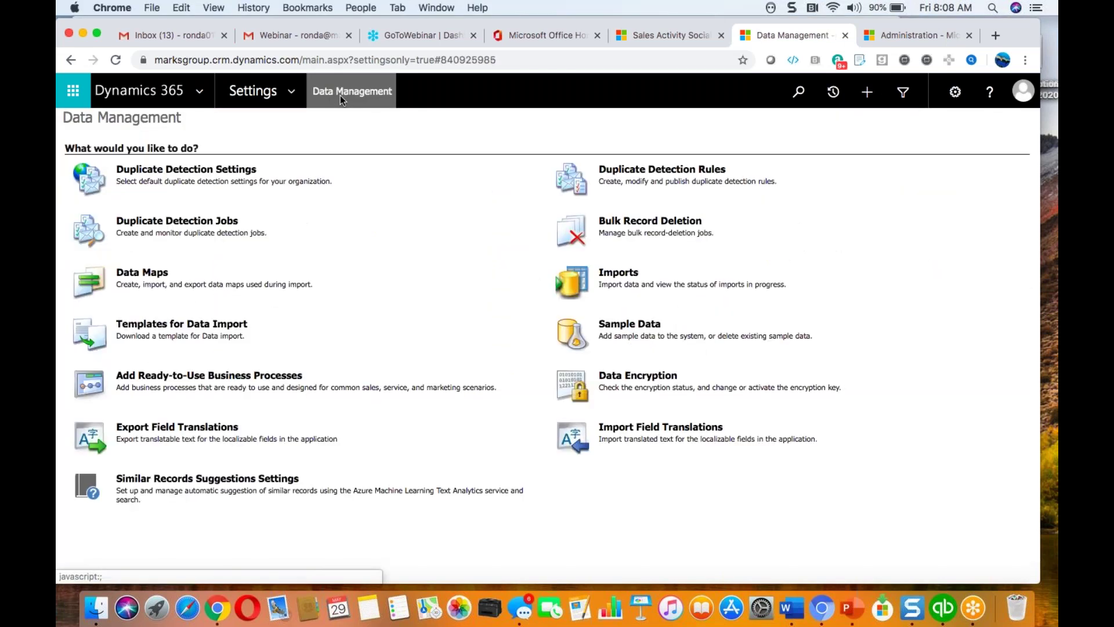
left_click(646, 171)
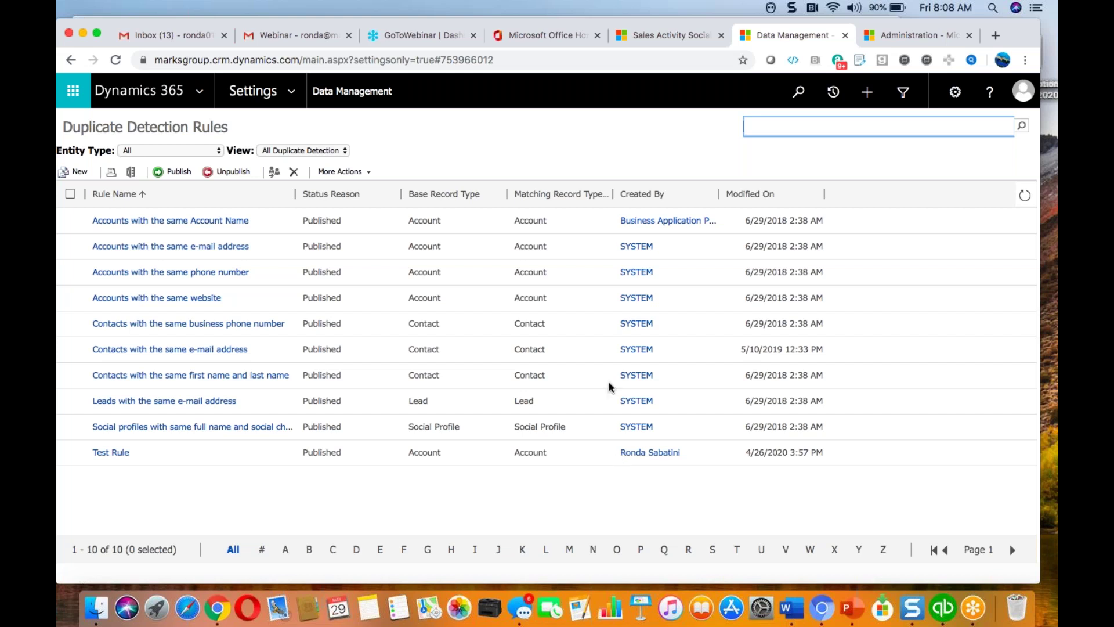
- Review the criteria, administration details and notes of the "Accounts with the same e-mail address" rule, and close it without changes
left_click(155, 248)
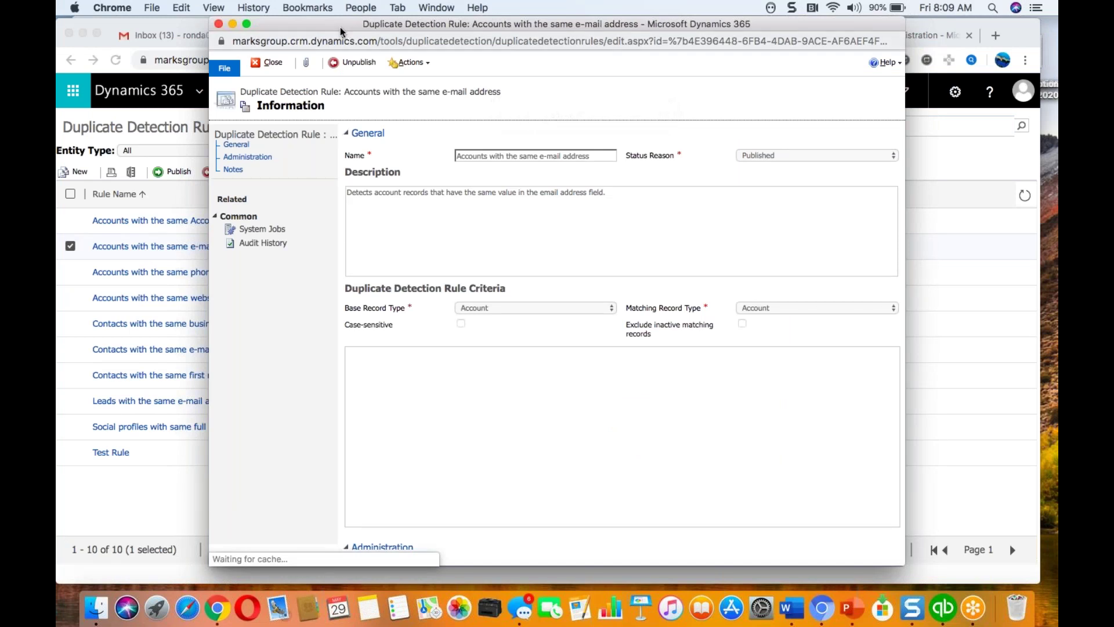
left_click_drag(340, 27, 189, 25)
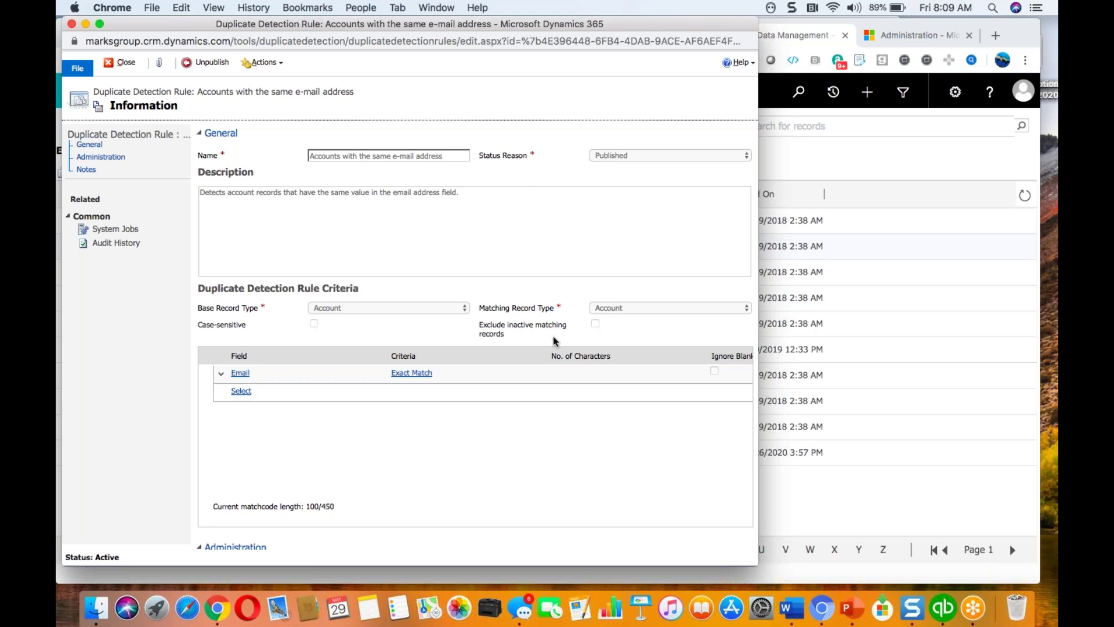
mouse_move(553, 342)
scroll(439, 453, "down", 3)
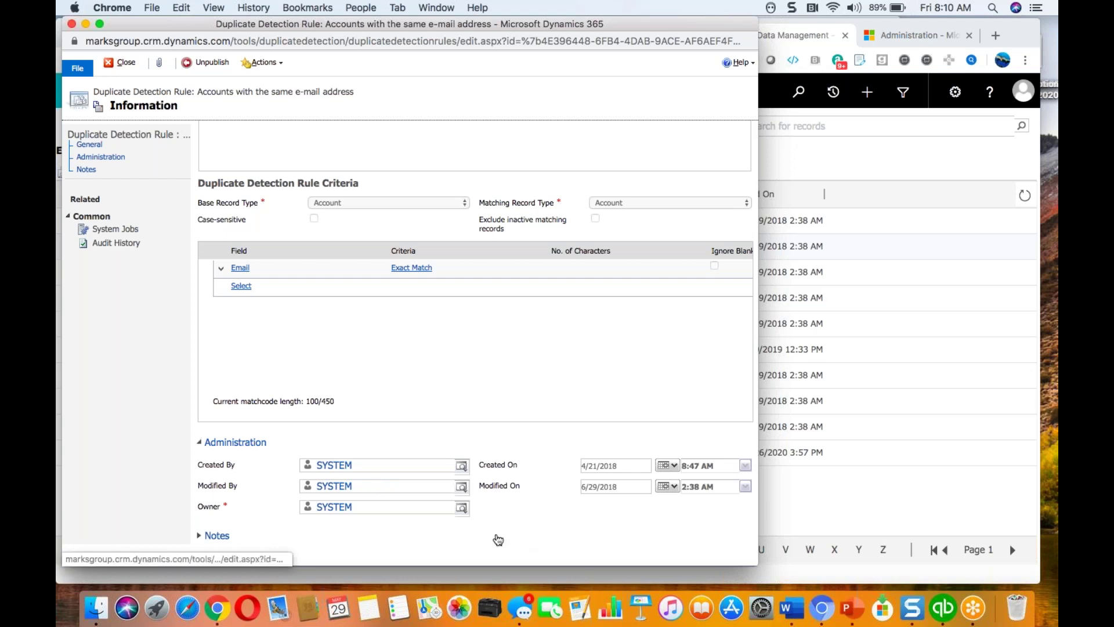
left_click(216, 535)
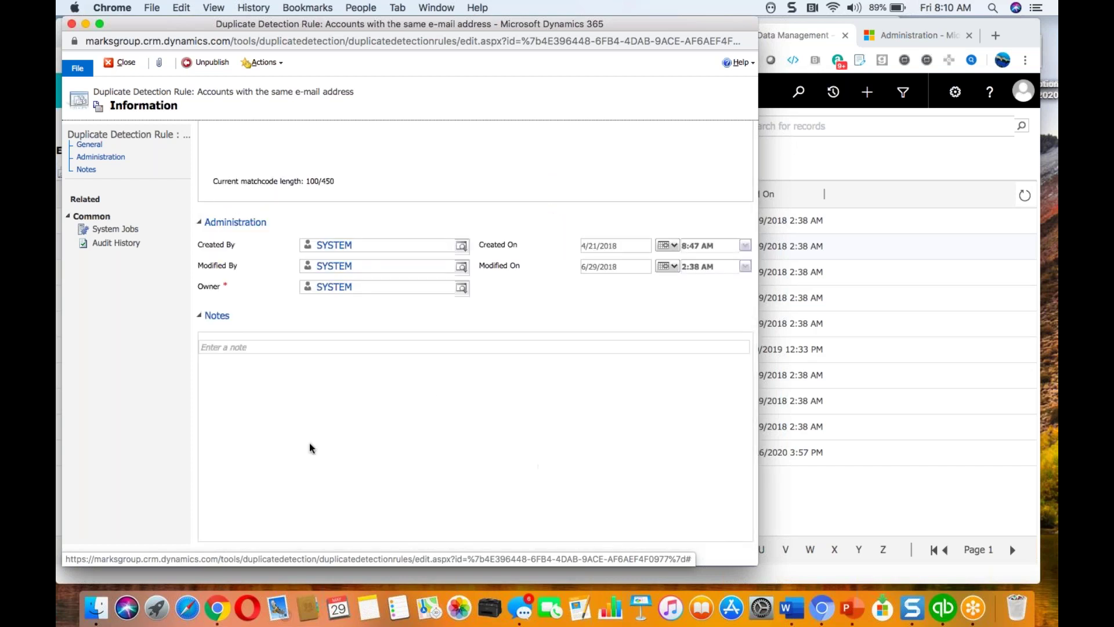
scroll(475, 415, "up", 6)
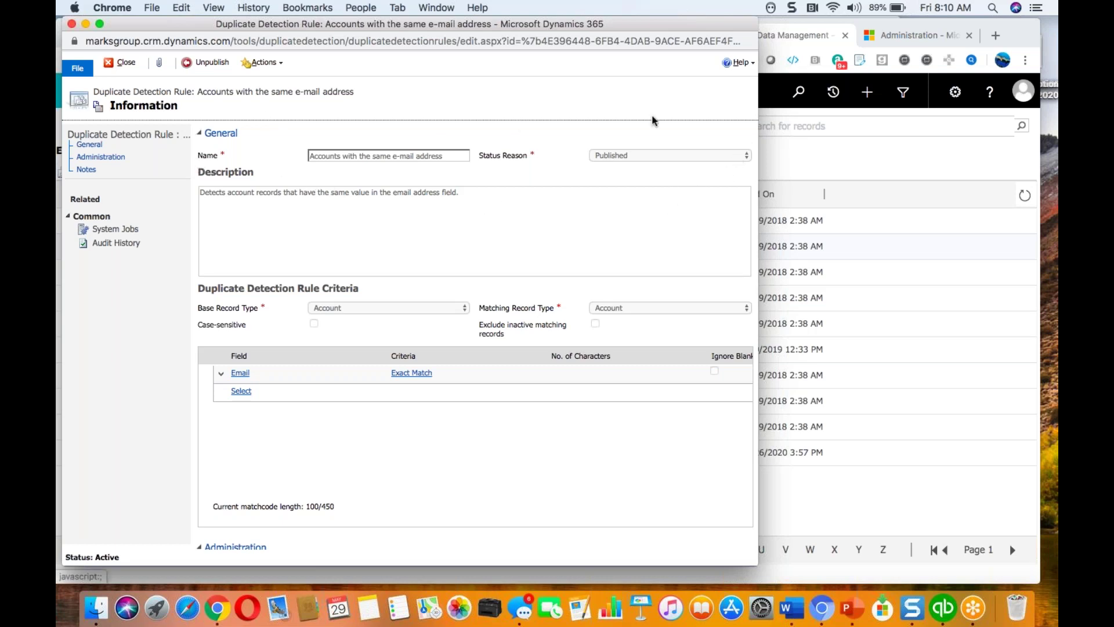
left_click(123, 66)
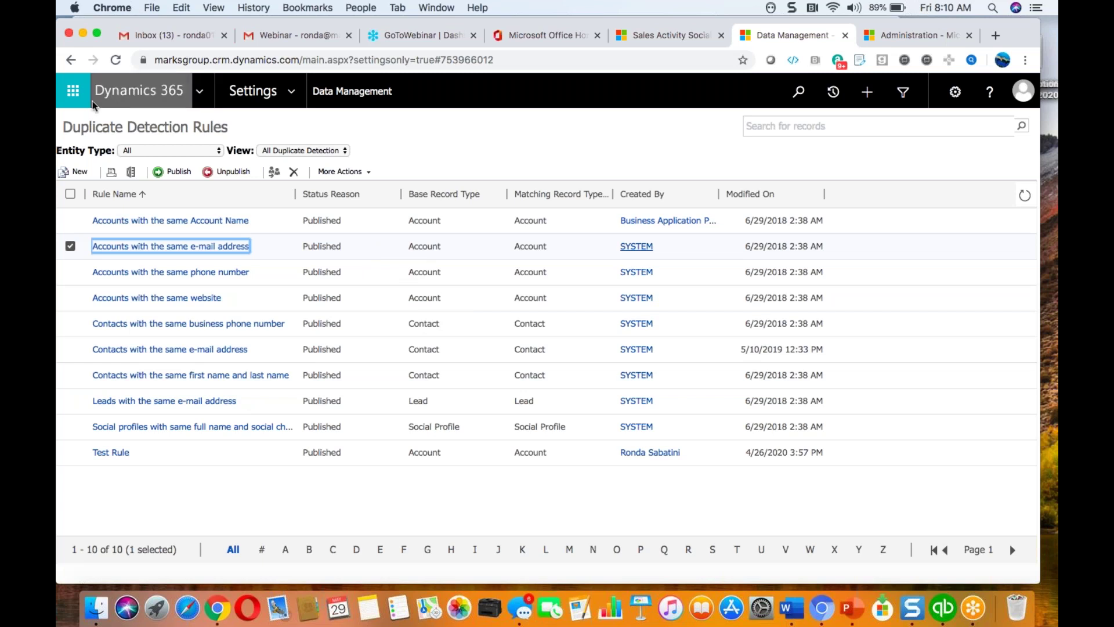
- Leave the settings area and go to the Dynamics 365 Home page
left_click(198, 98)
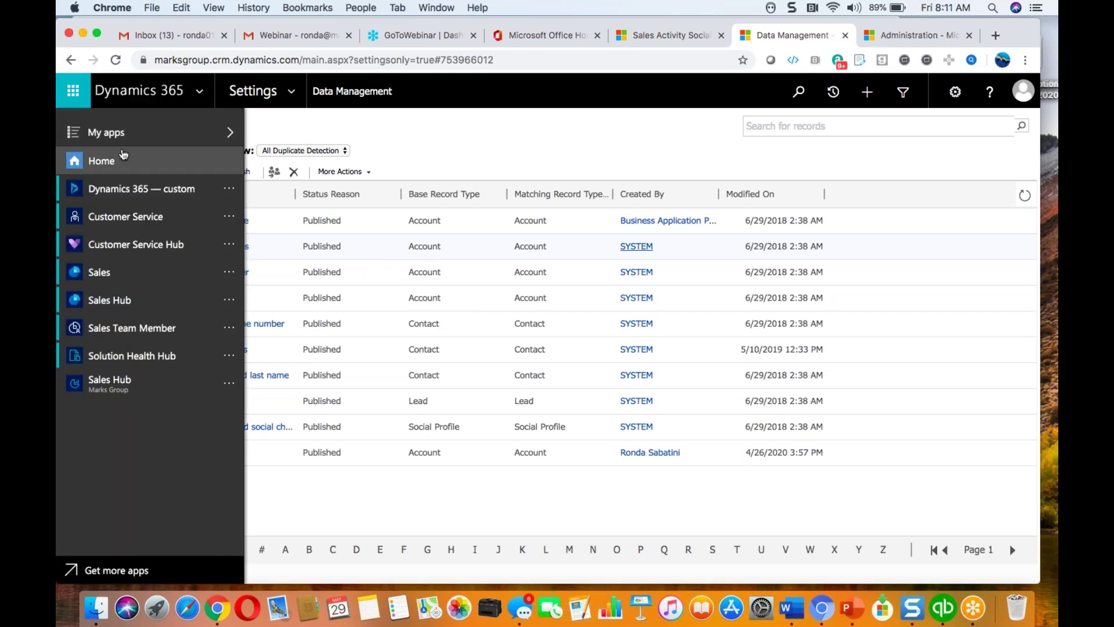
left_click(118, 160)
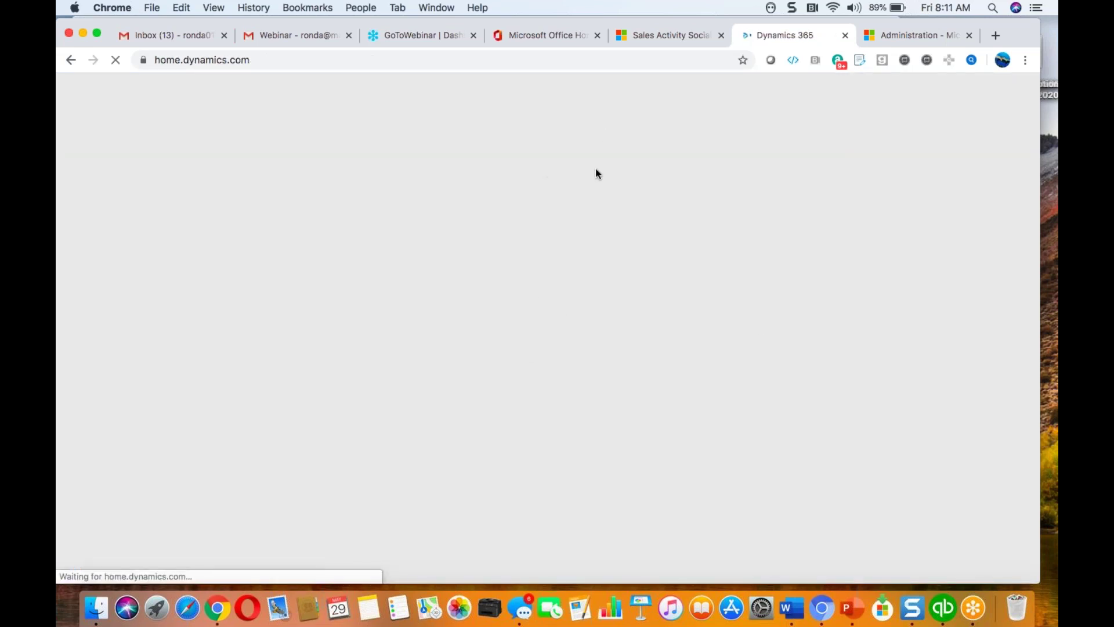